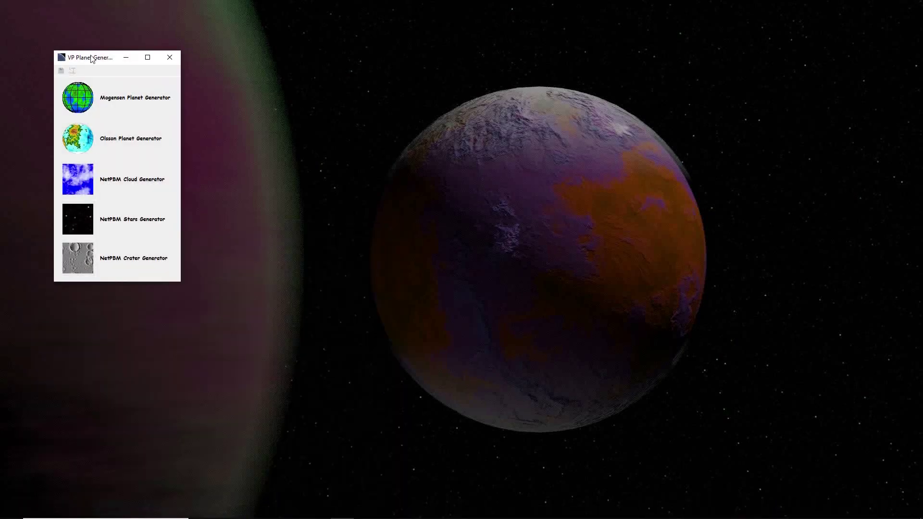
Render a Mogensen planet map with a randomized seed and move the map display clear of the generator list.
{"action": "left_click_drag", "start_coordinate": [91, 57], "coordinate": [109, 67]}
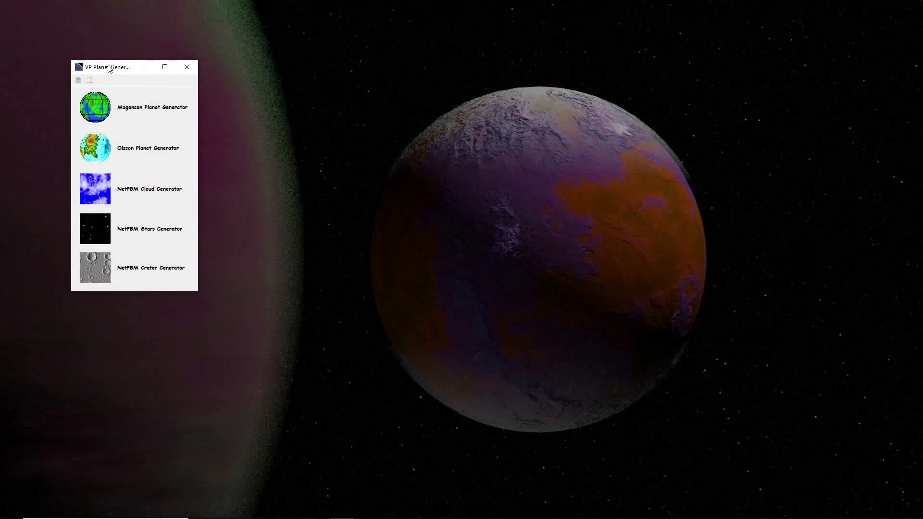
{"action": "left_click", "coordinate": [99, 109]}
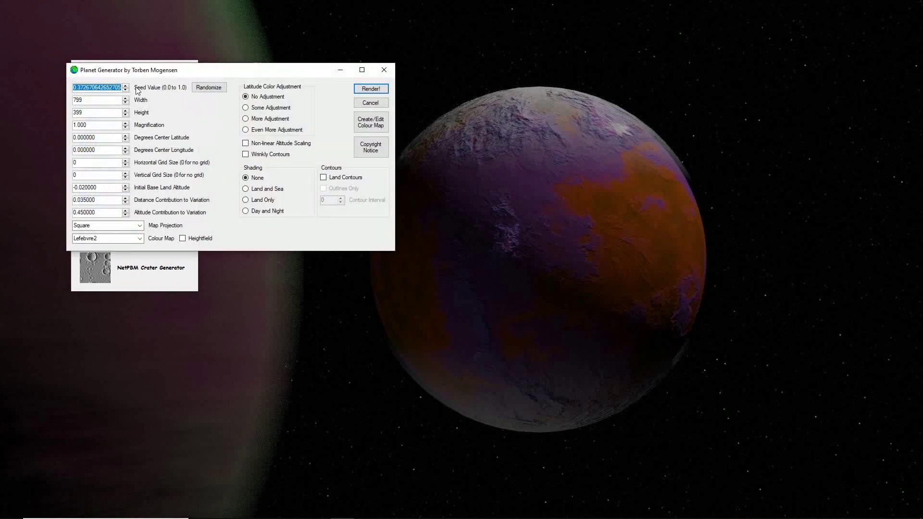
{"action": "left_click_drag", "start_coordinate": [159, 72], "coordinate": [302, 88]}
{"action": "left_click", "coordinate": [350, 107]}
{"action": "left_click", "coordinate": [357, 106]}
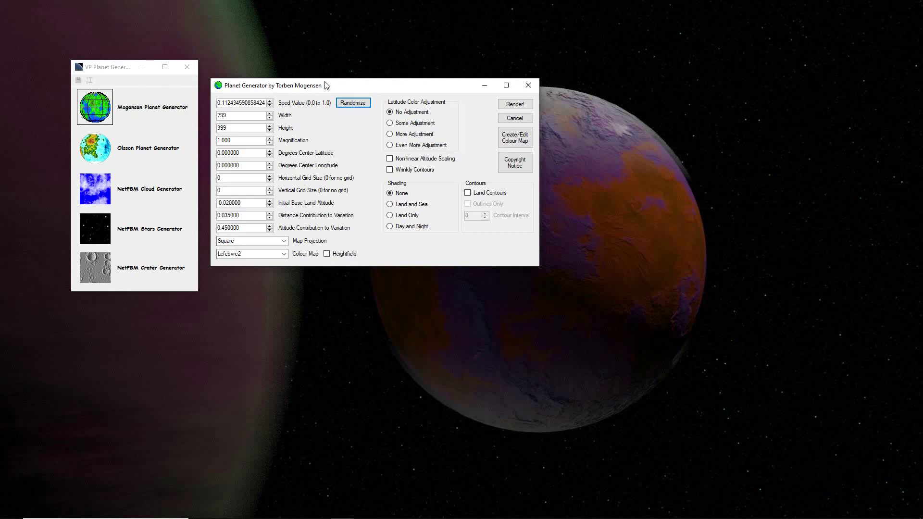
{"action": "mouse_move", "coordinate": [325, 85]}
{"action": "left_mouse_down"}
{"action": "mouse_move", "coordinate": [356, 89]}
{"action": "mouse_move", "coordinate": [337, 87]}
{"action": "left_mouse_up"}
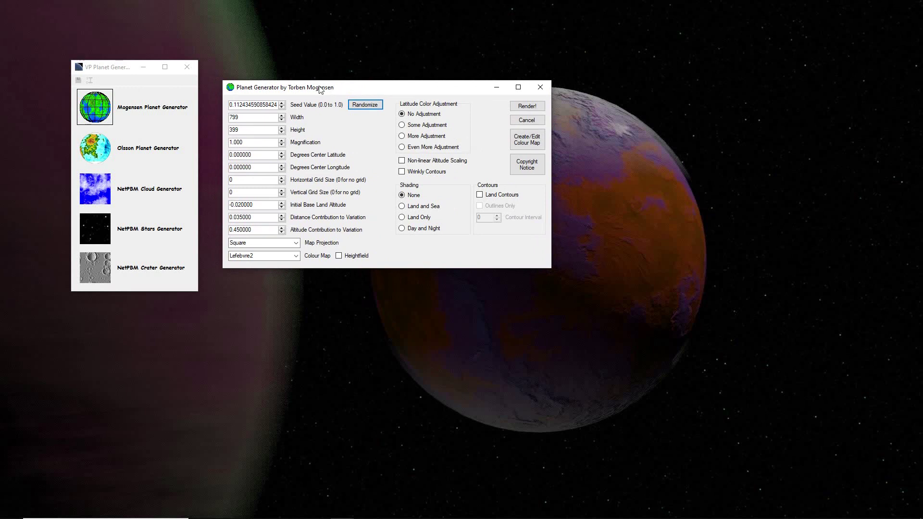
{"action": "left_click", "coordinate": [531, 108]}
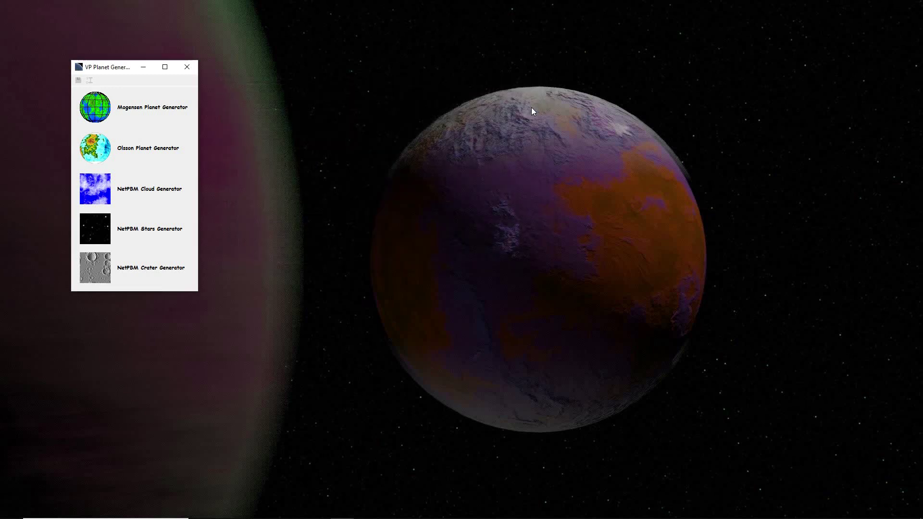
{"action": "left_click_drag", "start_coordinate": [323, 85], "coordinate": [517, 88]}
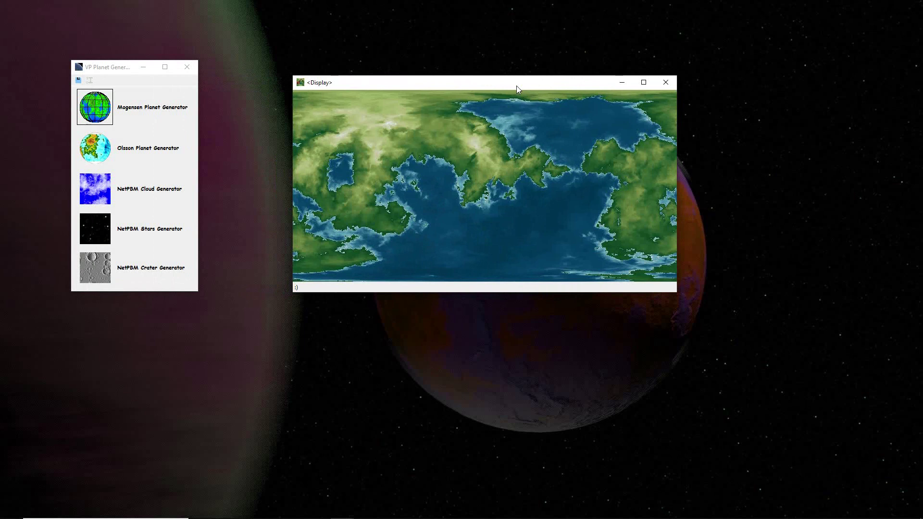
Render the same Mogensen planet at magnification 5 and move the new map away from the generator list.
{"action": "double_click", "coordinate": [99, 106]}
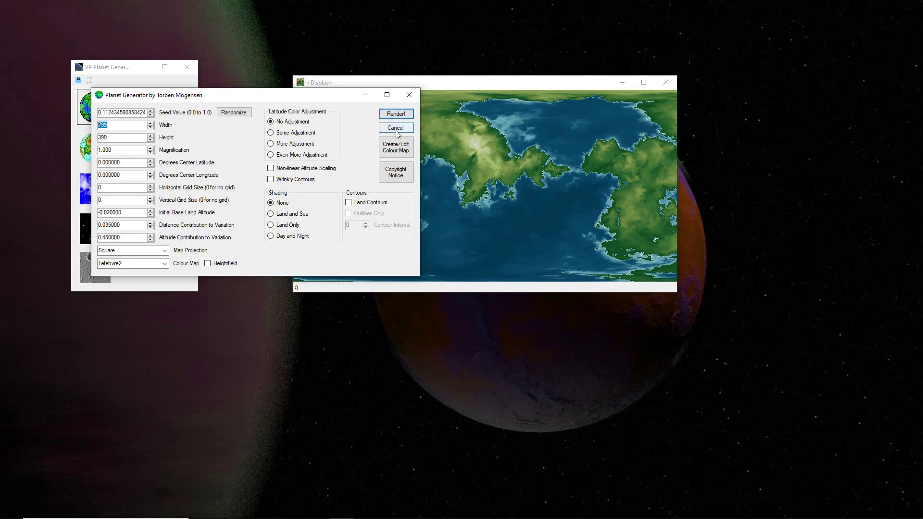
{"action": "left_click", "coordinate": [395, 114]}
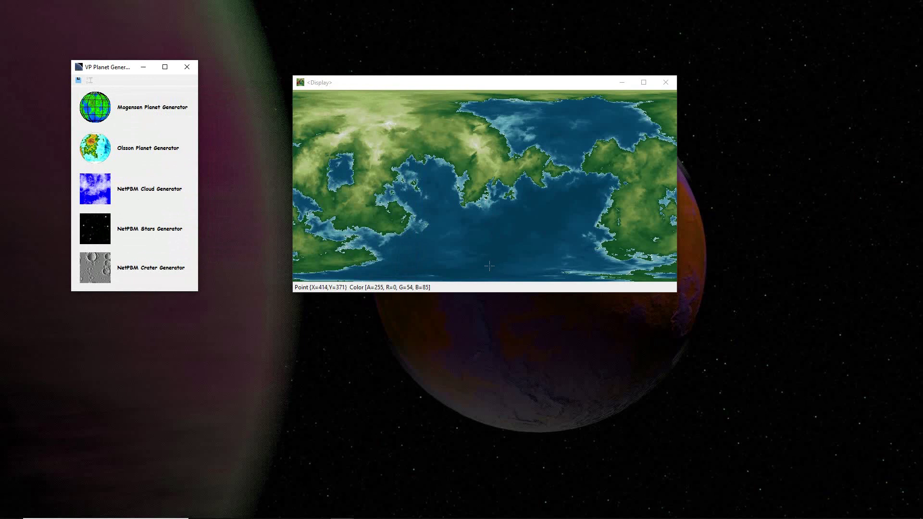
{"action": "double_click", "coordinate": [97, 111]}
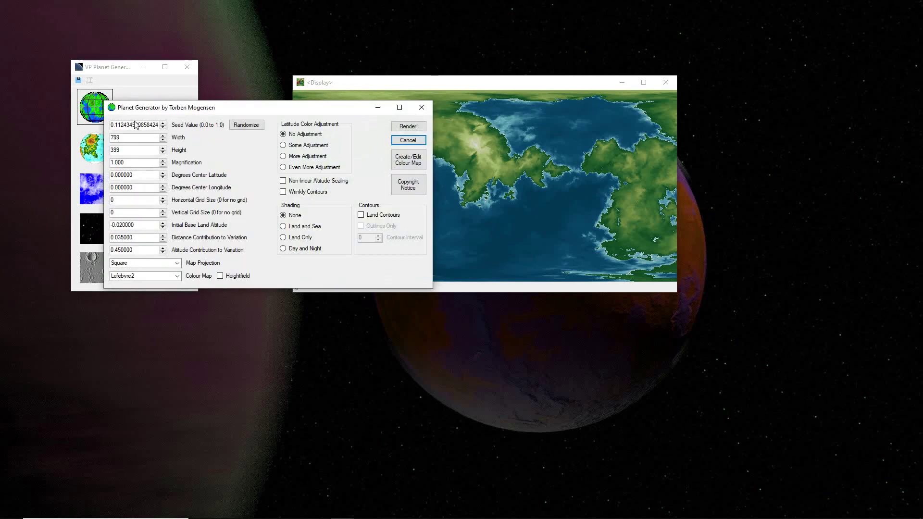
{"action": "left_click_drag", "start_coordinate": [156, 163], "coordinate": [110, 164]}
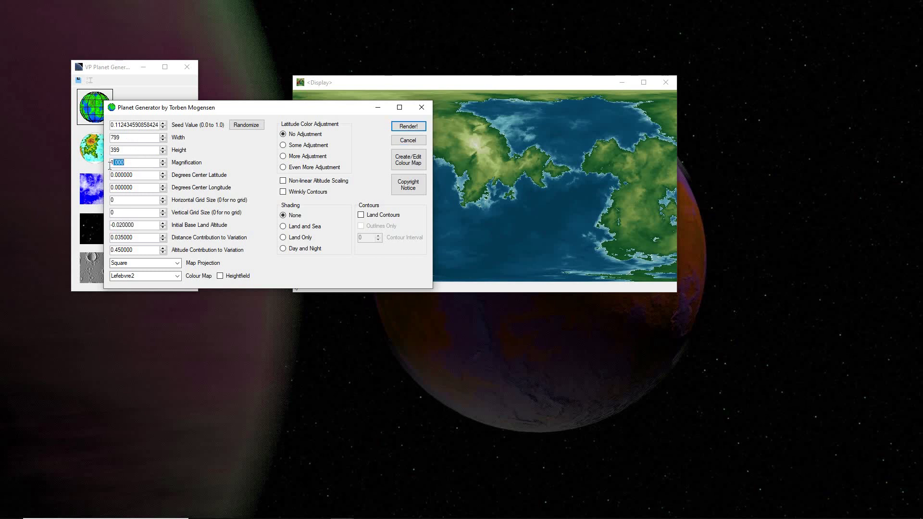
{"action": "type", "text": "5"}
{"action": "left_click", "coordinate": [409, 126]}
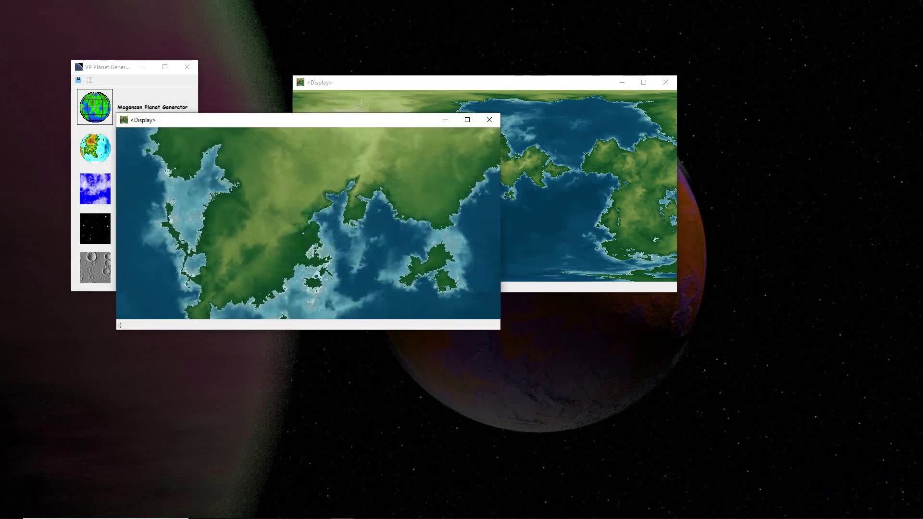
{"action": "left_click_drag", "start_coordinate": [363, 123], "coordinate": [590, 236]}
Render the same Mogensen planet at magnification 150 and compare the result with the magnification 5 map.
{"action": "double_click", "coordinate": [95, 106]}
{"action": "double_click", "coordinate": [158, 191]}
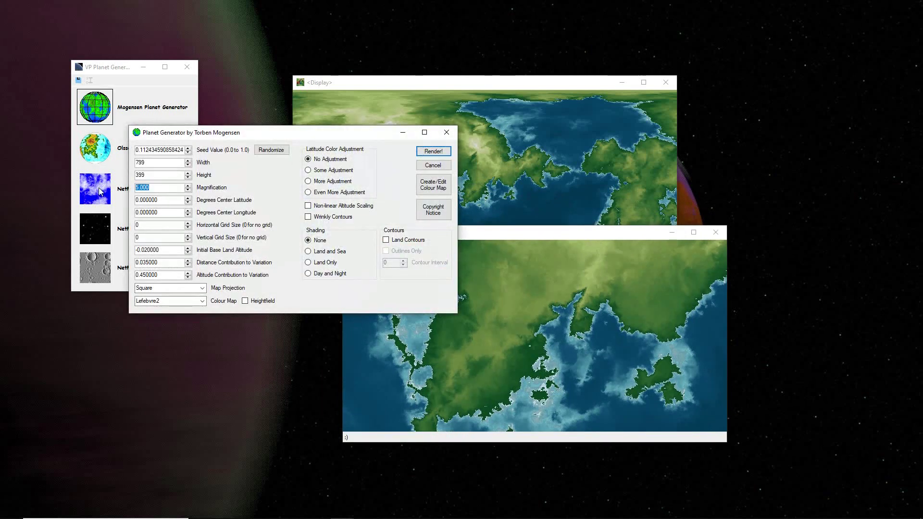
{"action": "type", "text": "150"}
{"action": "key", "text": "Tab"}
{"action": "left_click", "coordinate": [433, 150]}
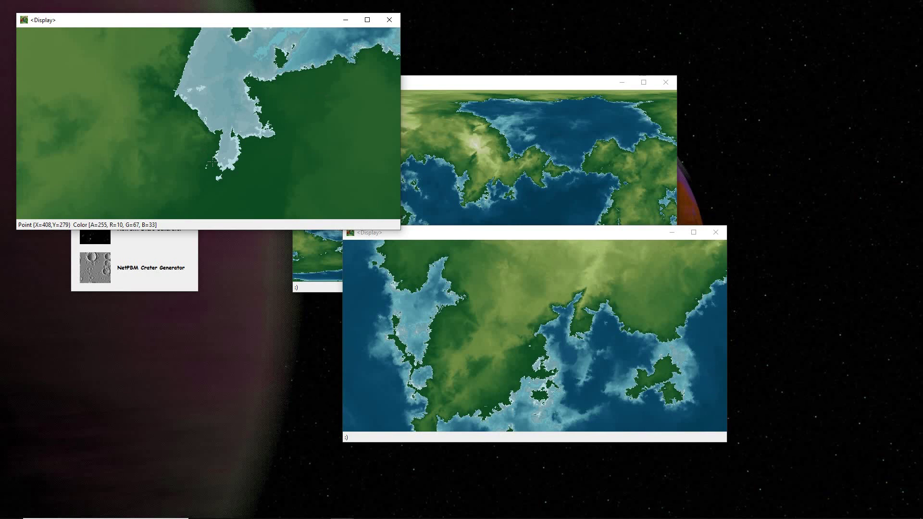
{"action": "left_click_drag", "start_coordinate": [255, 19], "coordinate": [481, 113]}
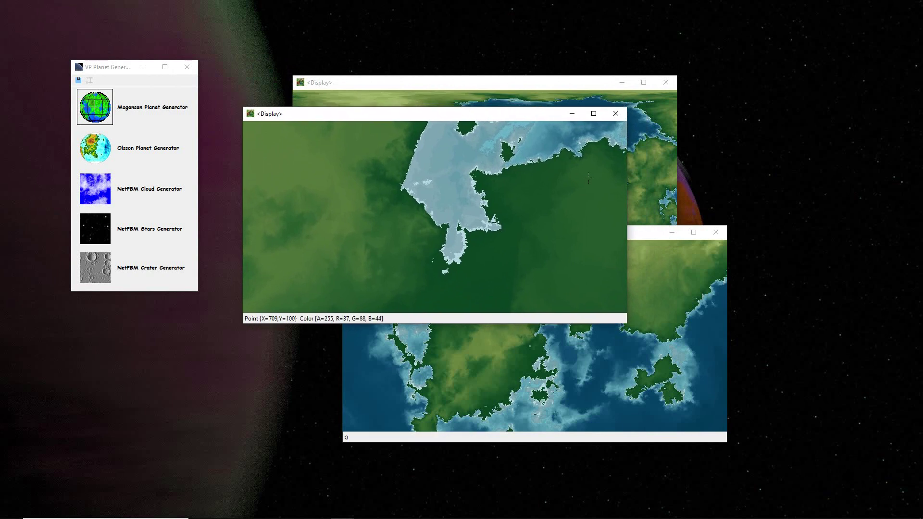
{"action": "left_click", "coordinate": [633, 236]}
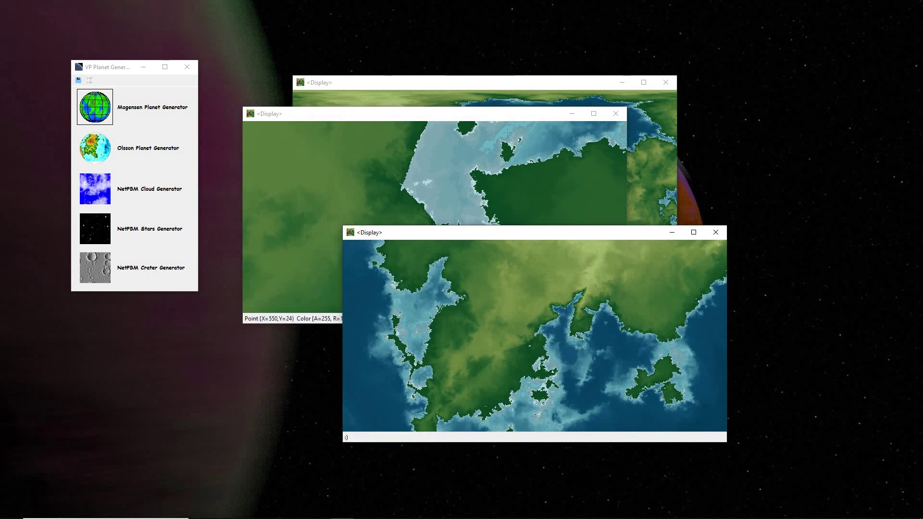
{"action": "left_click", "coordinate": [511, 115]}
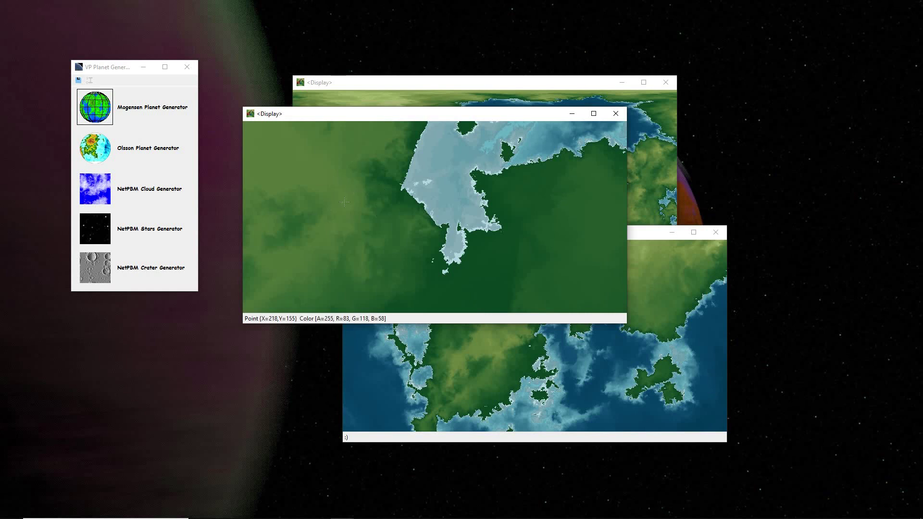
Render the magnification 150 map with Wrinkly Contours enabled and view it beside the full planet map.
{"action": "left_click", "coordinate": [109, 105]}
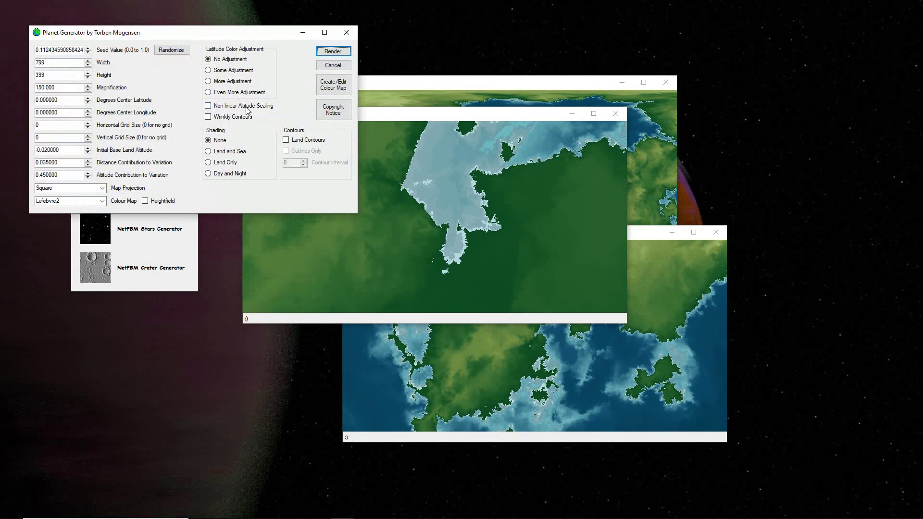
{"action": "left_click", "coordinate": [220, 118]}
{"action": "left_click", "coordinate": [336, 53]}
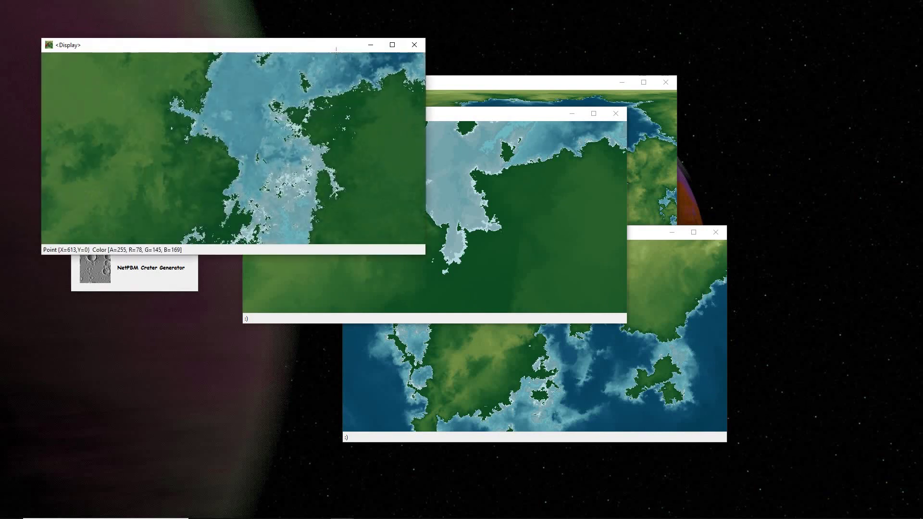
{"action": "left_click_drag", "start_coordinate": [313, 46], "coordinate": [707, 94]}
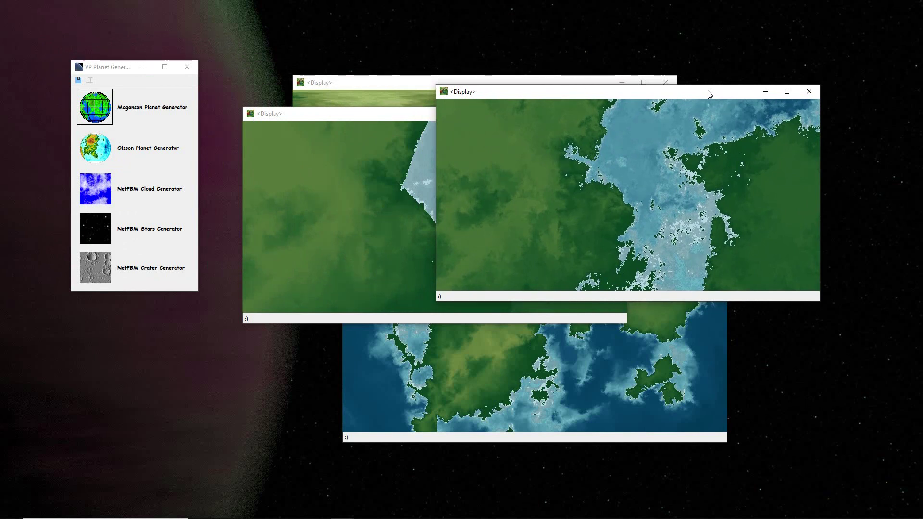
{"action": "left_click_drag", "start_coordinate": [698, 93], "coordinate": [735, 91]}
{"action": "left_click", "coordinate": [416, 86]}
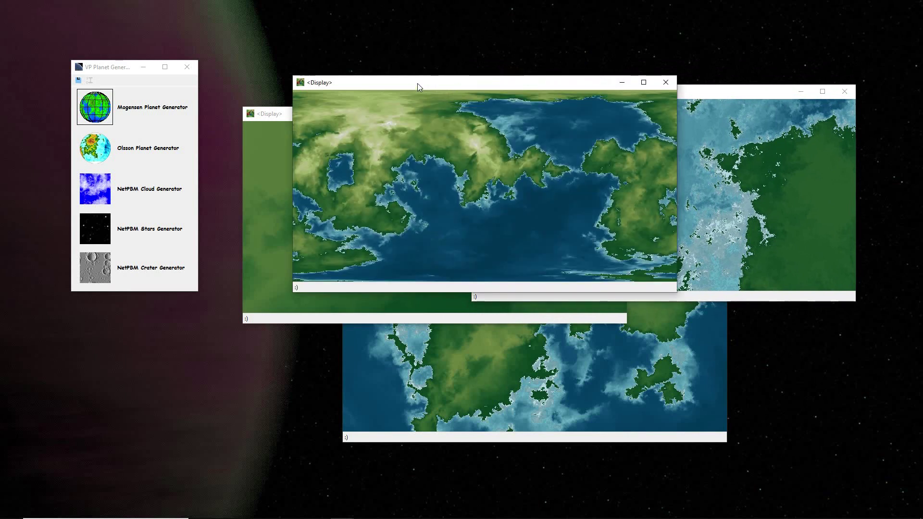
{"action": "left_click", "coordinate": [726, 91]}
{"action": "mouse_move", "coordinate": [726, 91]}
{"action": "left_mouse_down"}
{"action": "mouse_move", "coordinate": [740, 83]}
{"action": "mouse_move", "coordinate": [735, 98]}
{"action": "left_mouse_up"}
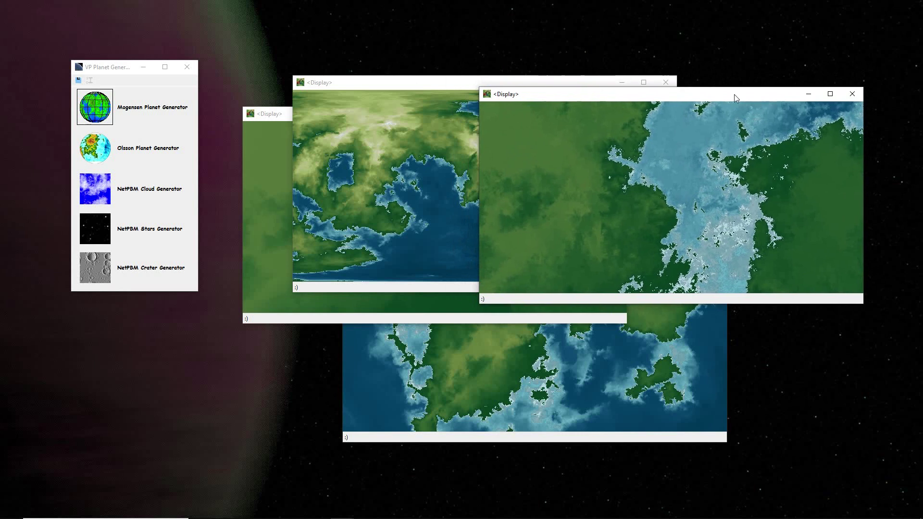
{"action": "left_click", "coordinate": [80, 82]}
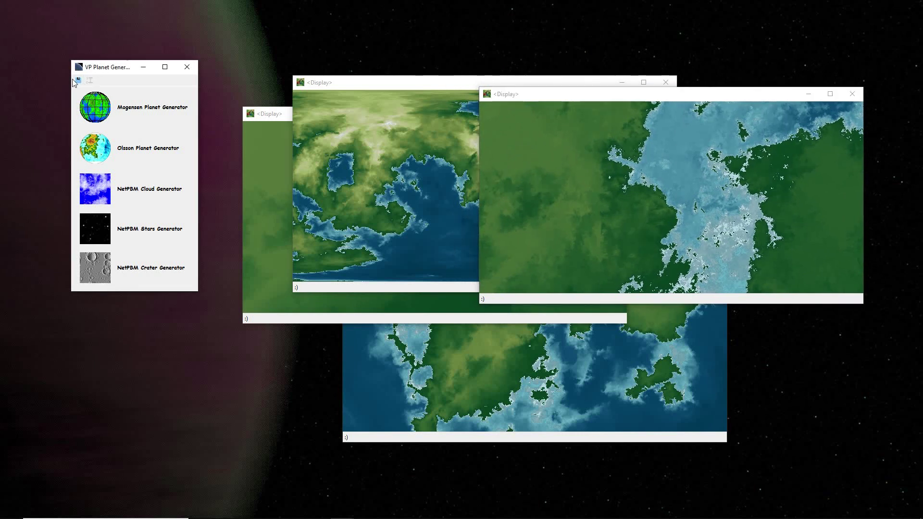
{"action": "left_click", "coordinate": [80, 83]}
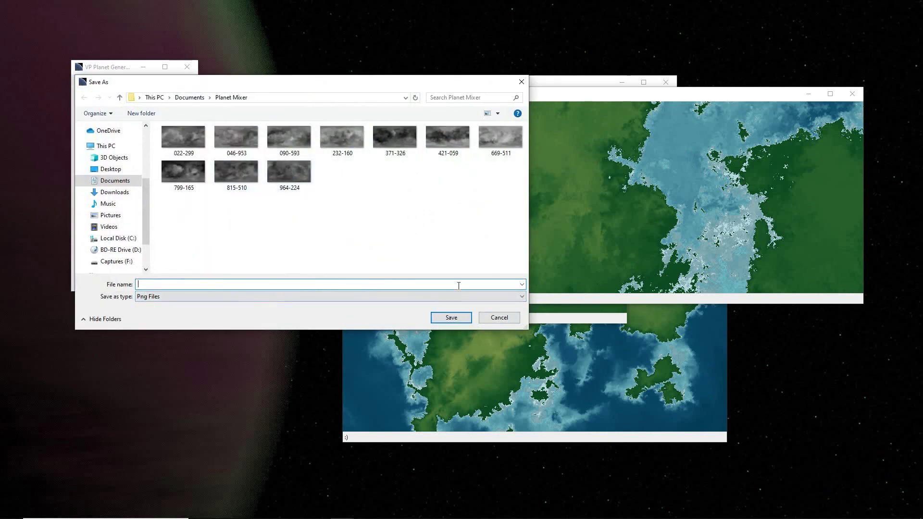
{"action": "left_click", "coordinate": [488, 317]}
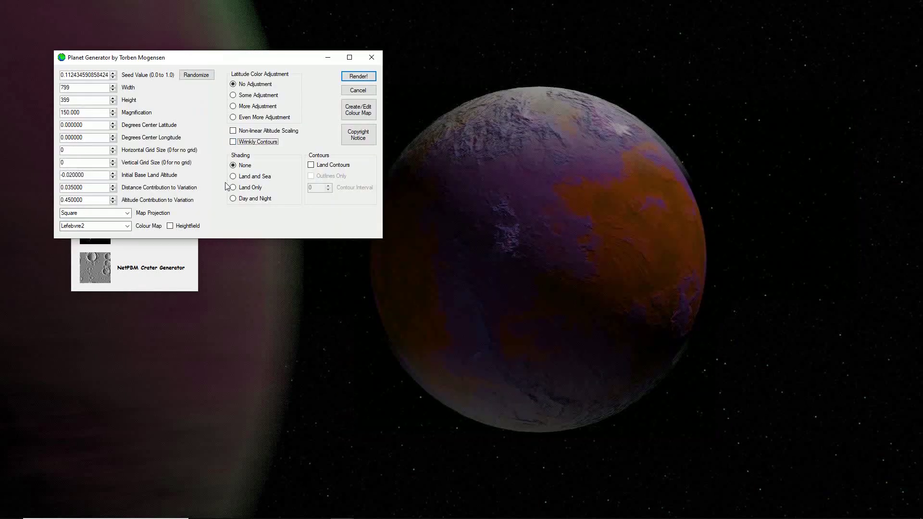
Render the planet with Day and Night shading at magnification 1 and move the map beside the generator list.
{"action": "left_click", "coordinate": [233, 198]}
{"action": "double_click", "coordinate": [85, 111]}
{"action": "type", "text": "1"}
{"action": "key", "text": "Return"}
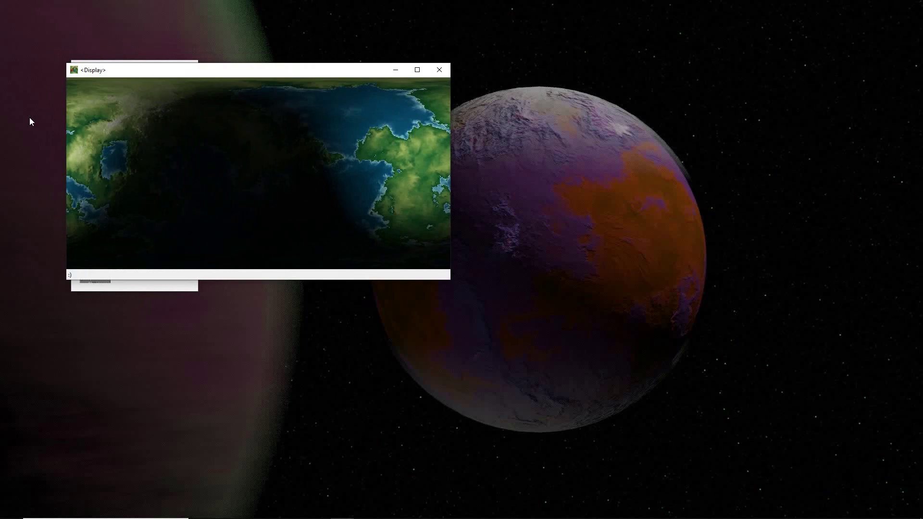
{"action": "left_click_drag", "start_coordinate": [231, 68], "coordinate": [412, 102]}
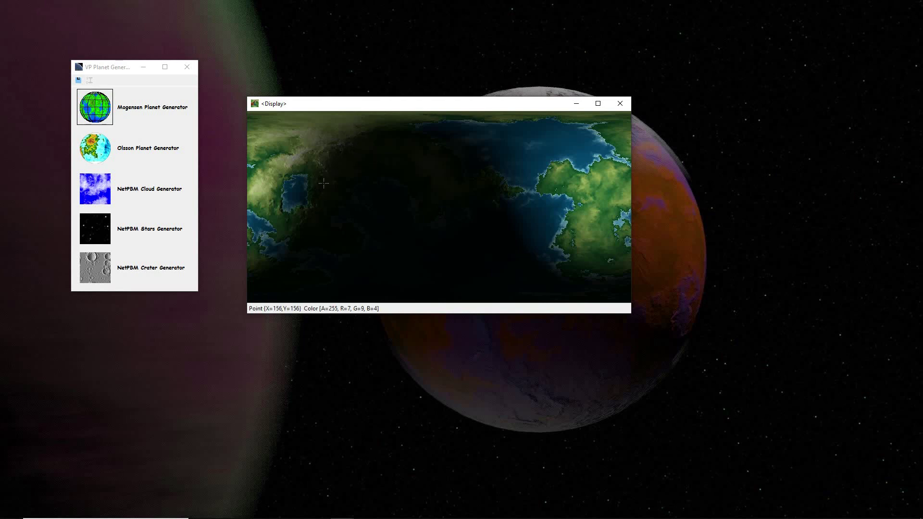
Render the planet with the greyscale colour map and shading set to None, and move the map aside.
{"action": "left_click", "coordinate": [81, 107]}
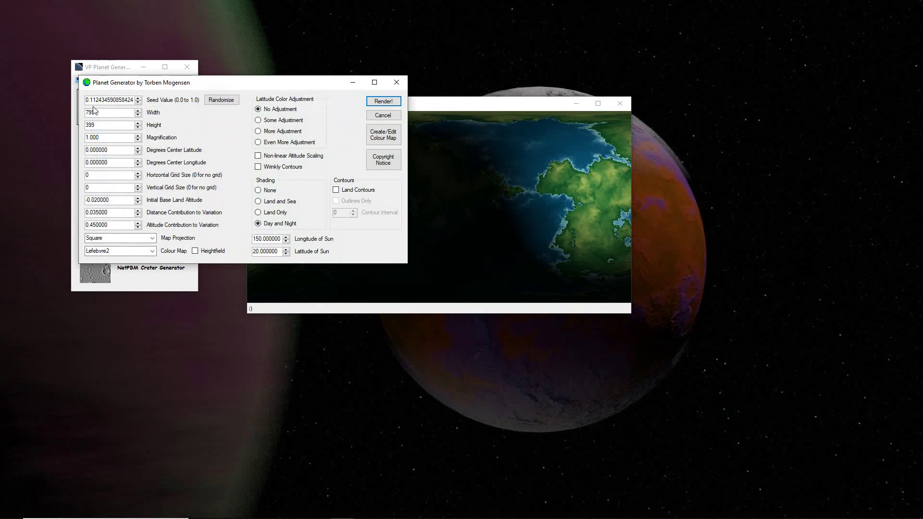
{"action": "left_click", "coordinate": [153, 251]}
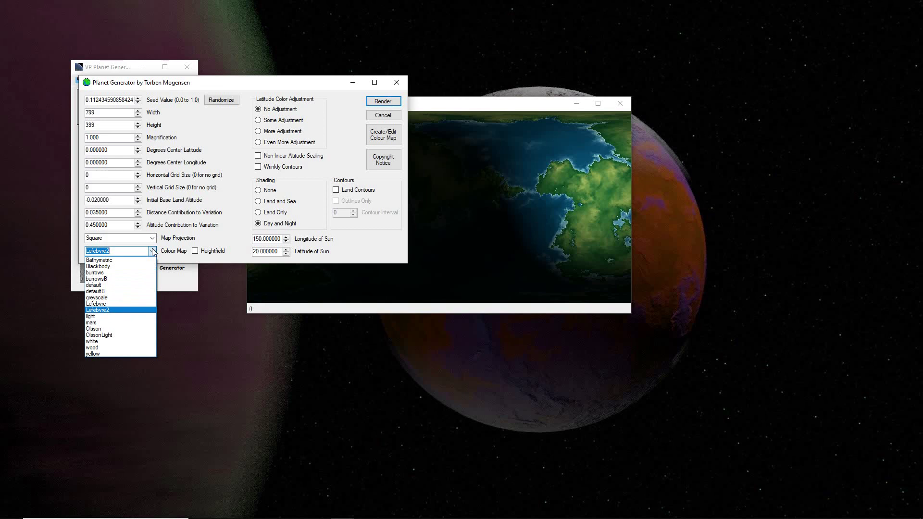
{"action": "left_click", "coordinate": [98, 298]}
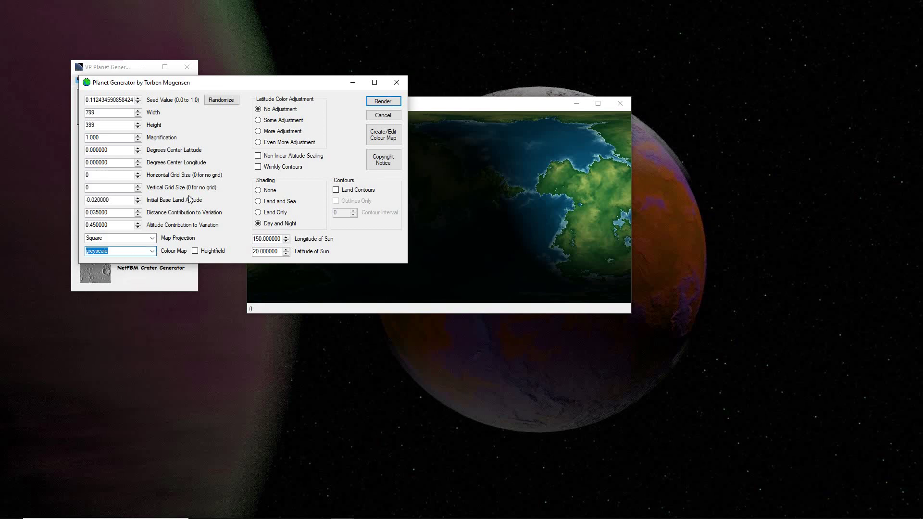
{"action": "left_click", "coordinate": [258, 190]}
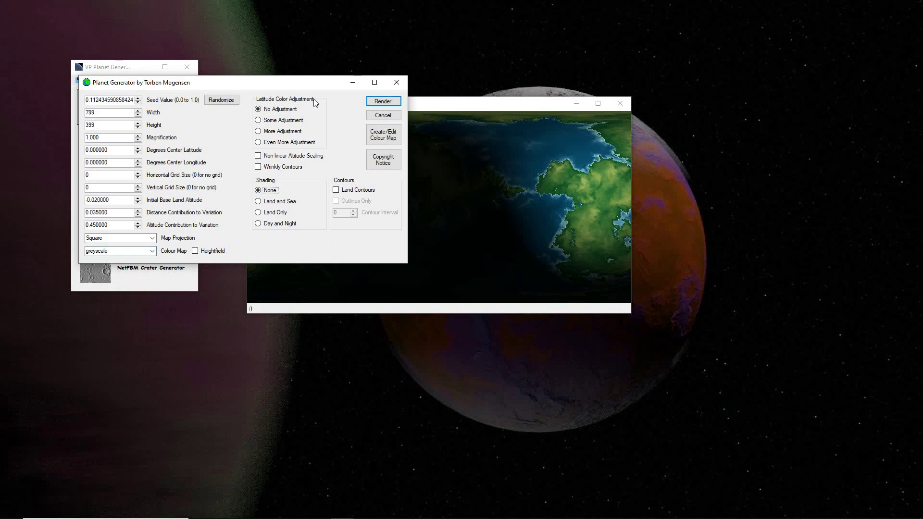
{"action": "left_click", "coordinate": [379, 103]}
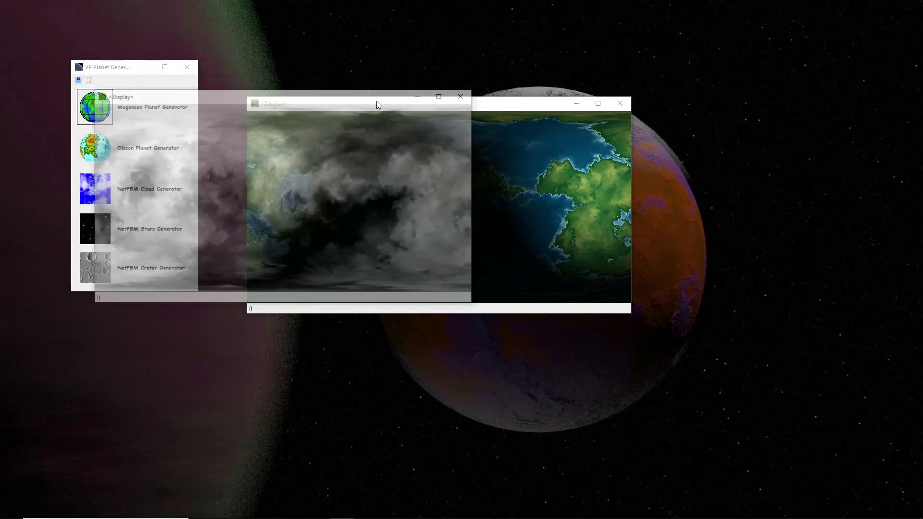
{"action": "left_click_drag", "start_coordinate": [303, 97], "coordinate": [564, 58]}
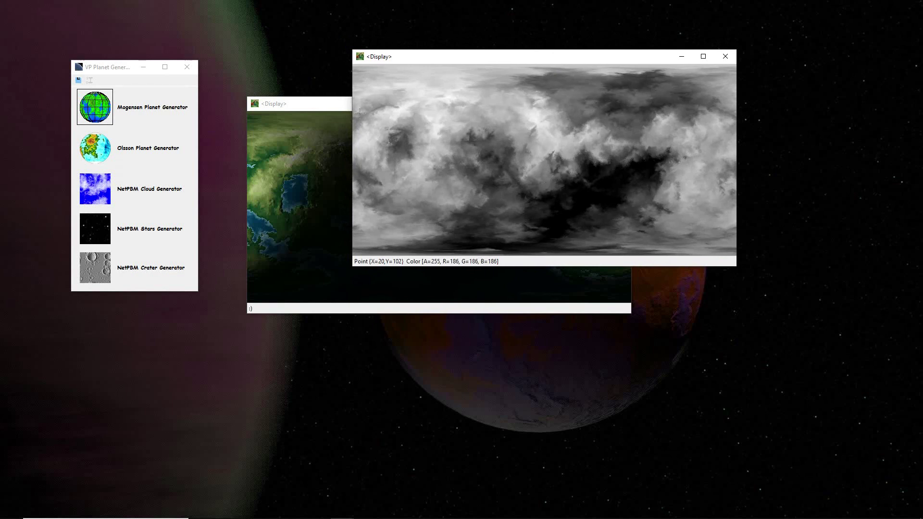
Bring the day-and-night shaded map forward, move it off the greyscale map and close it.
{"action": "left_click", "coordinate": [335, 107]}
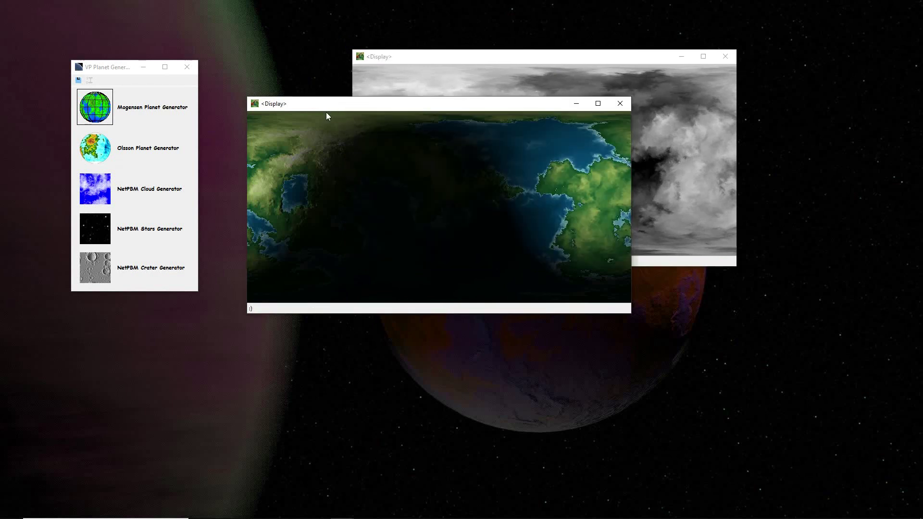
{"action": "left_click_drag", "start_coordinate": [326, 114], "coordinate": [299, 174]}
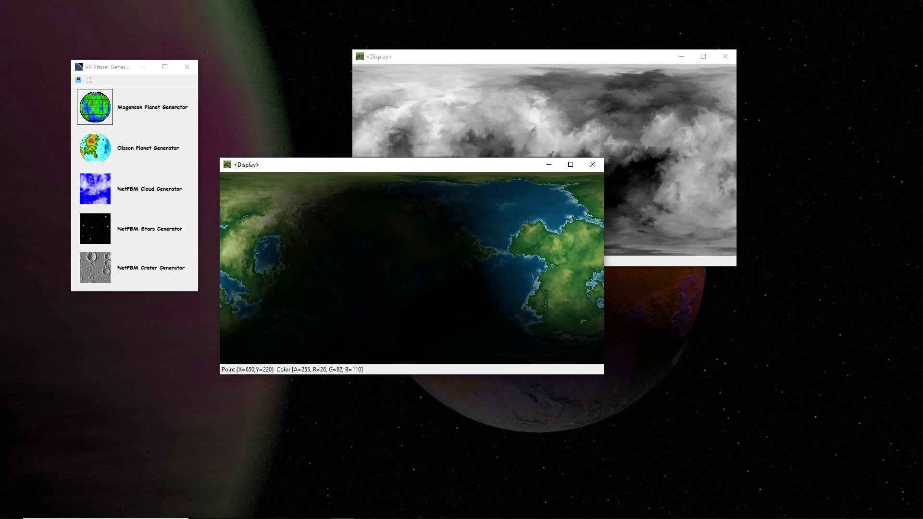
{"action": "left_click", "coordinate": [592, 164]}
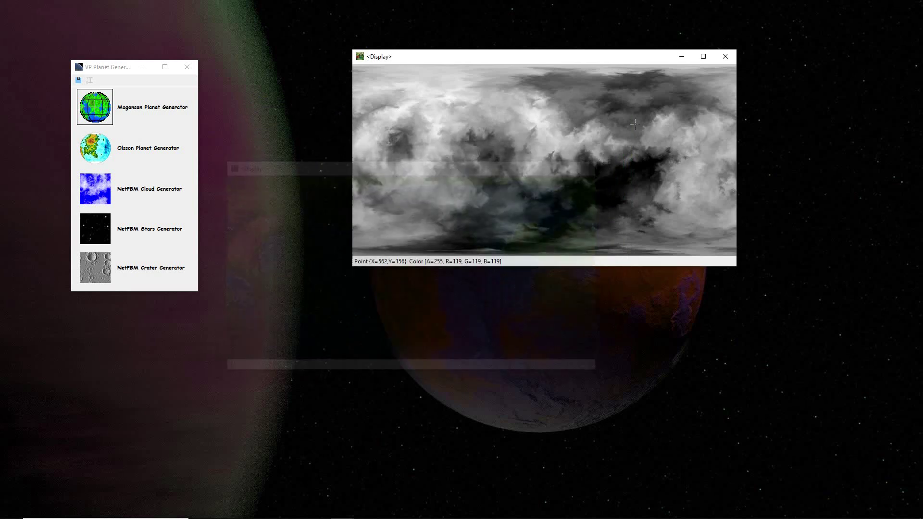
Close the plain greyscale map, render the planet with horizontal and vertical grid sizes of 5, and move the new map aside.
{"action": "left_click", "coordinate": [728, 56]}
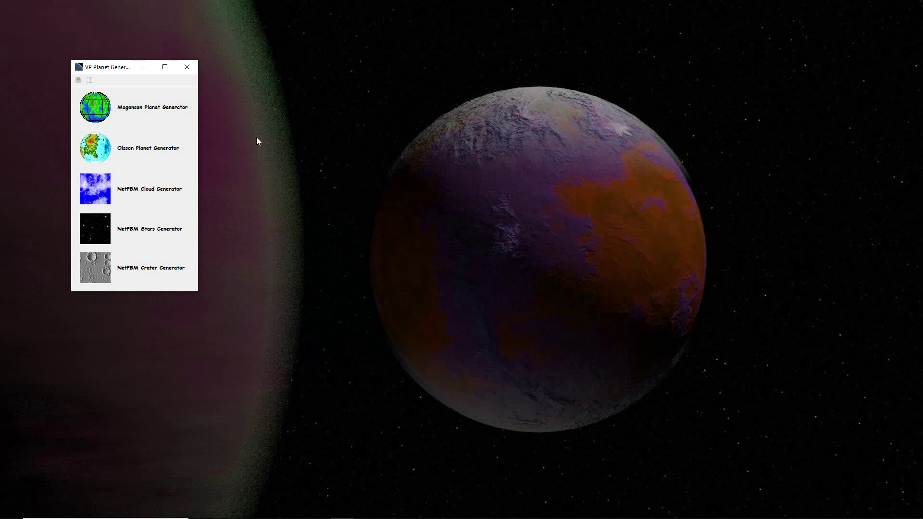
{"action": "double_click", "coordinate": [115, 120]}
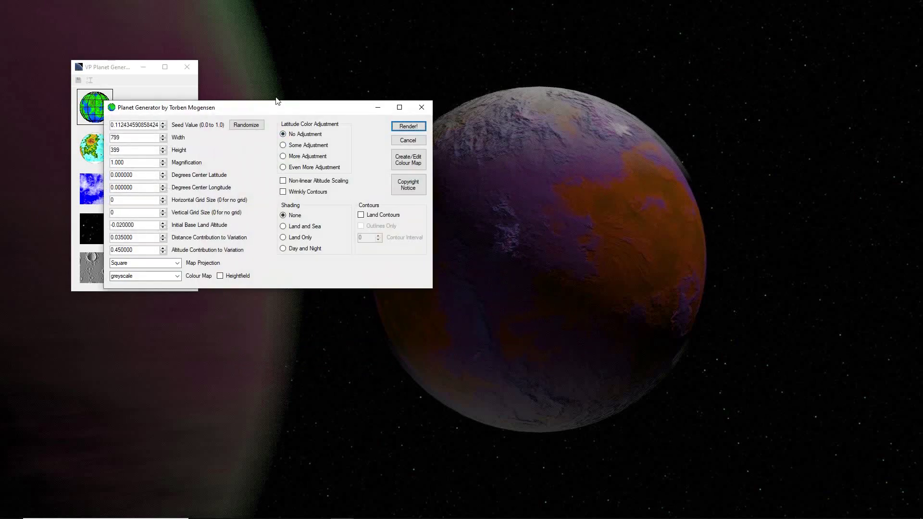
{"action": "left_click_drag", "start_coordinate": [279, 111], "coordinate": [447, 100]}
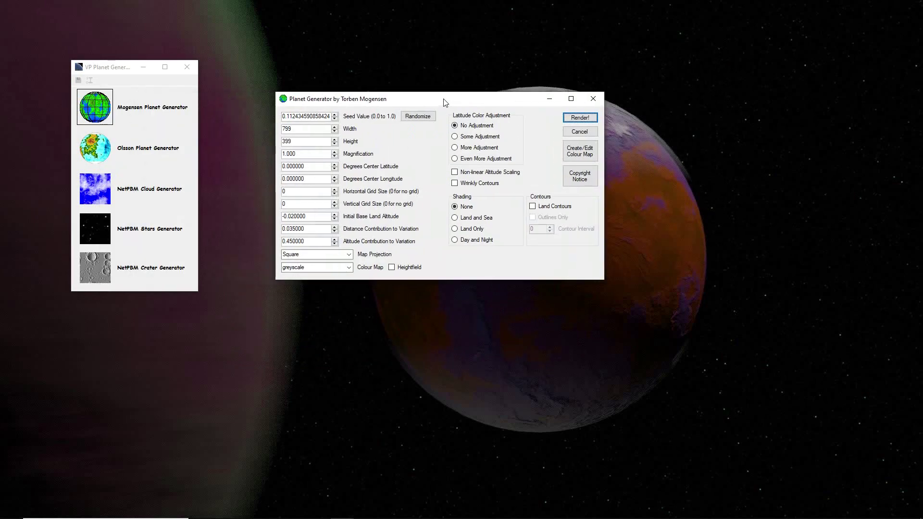
{"action": "left_click", "coordinate": [334, 190]}
{"action": "left_click", "coordinate": [572, 118]}
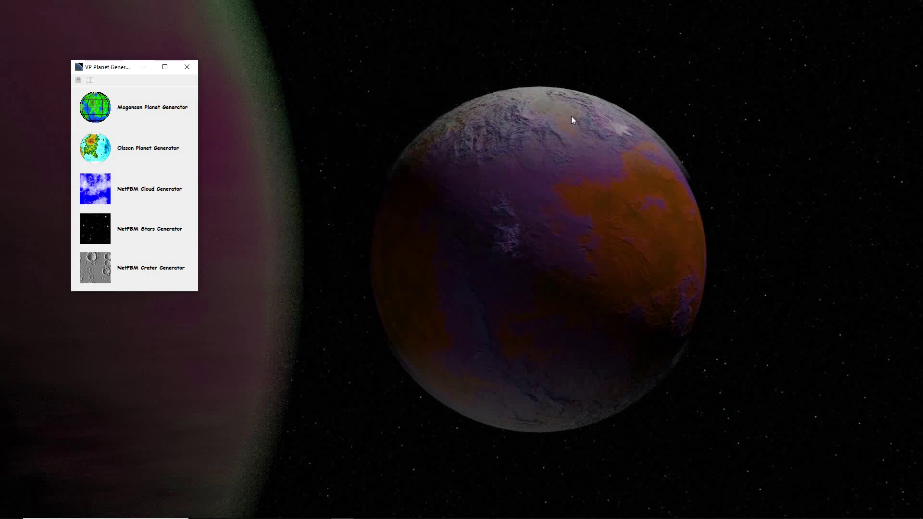
{"action": "left_click_drag", "start_coordinate": [398, 122], "coordinate": [532, 98]}
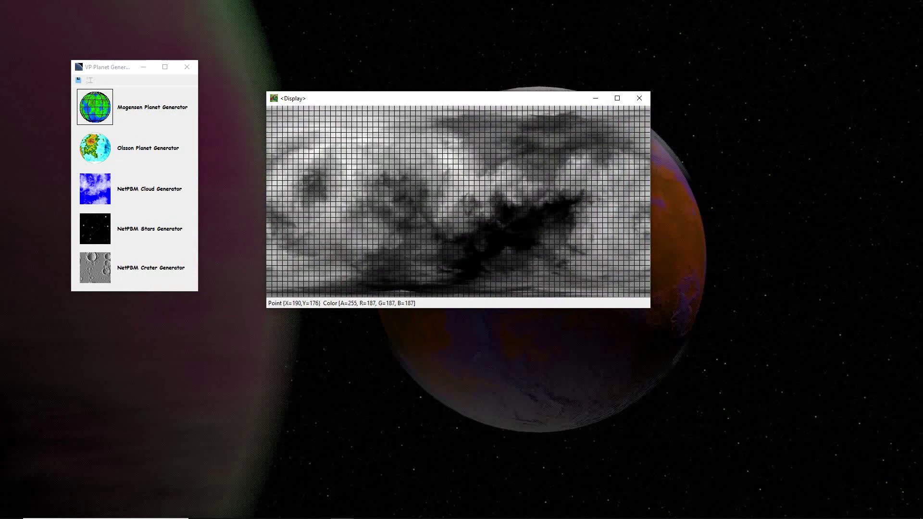
Render the planet with the Lefebvre2 colour map, magnification 120 and Wrinkly Contours enabled.
{"action": "left_click", "coordinate": [93, 102]}
{"action": "left_click", "coordinate": [202, 301]}
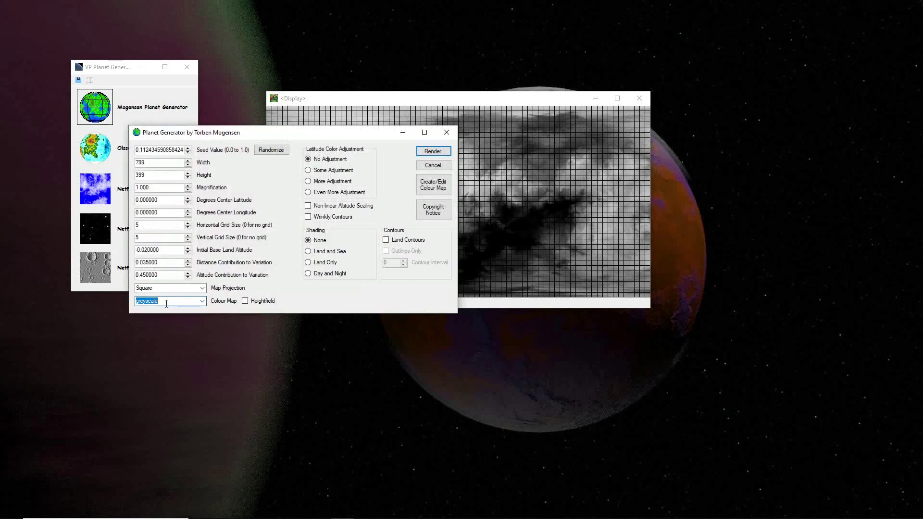
{"action": "left_click", "coordinate": [203, 302]}
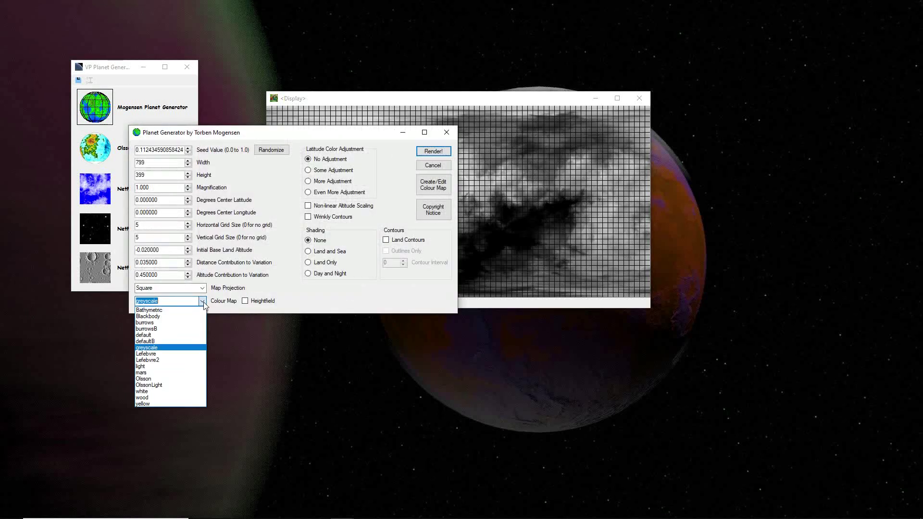
{"action": "left_click", "coordinate": [148, 360]}
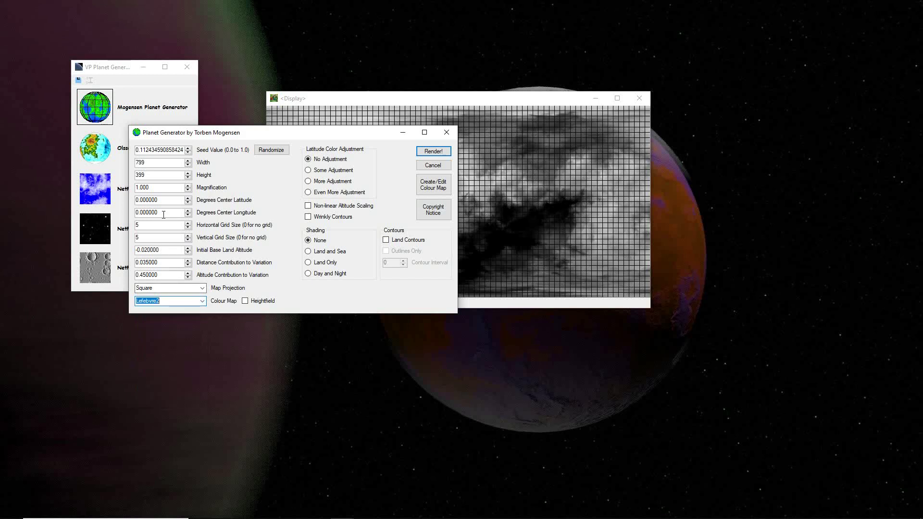
{"action": "double_click", "coordinate": [156, 187]}
{"action": "type", "text": "120"}
{"action": "left_click", "coordinate": [317, 217]}
{"action": "left_click", "coordinate": [434, 151]}
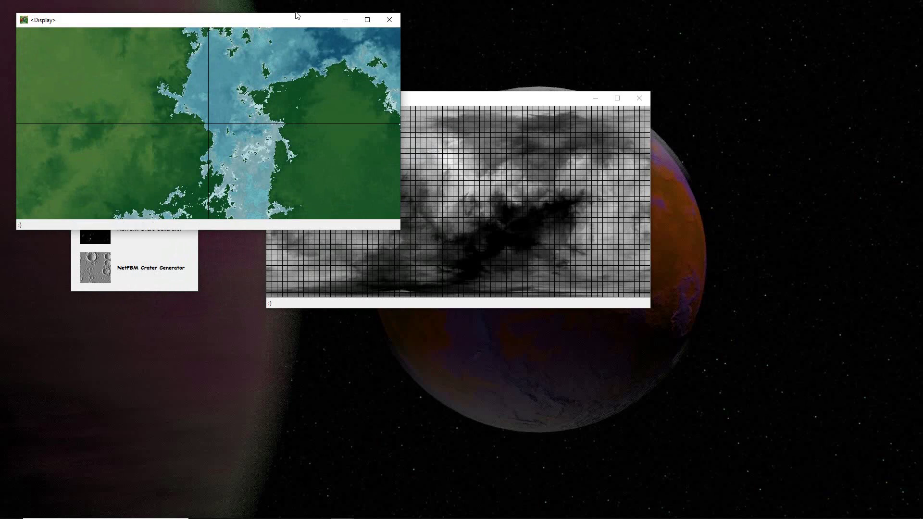
Move the magnification 120 map off the generator list and shift the greyscale grid map upward, away from it.
{"action": "left_click_drag", "start_coordinate": [287, 19], "coordinate": [606, 169]}
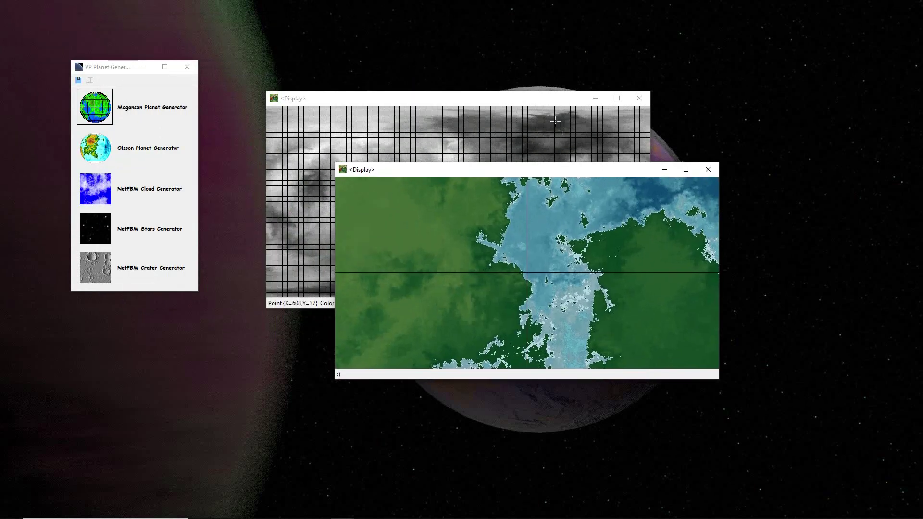
{"action": "left_click", "coordinate": [547, 98]}
{"action": "left_click_drag", "start_coordinate": [517, 99], "coordinate": [488, 45]}
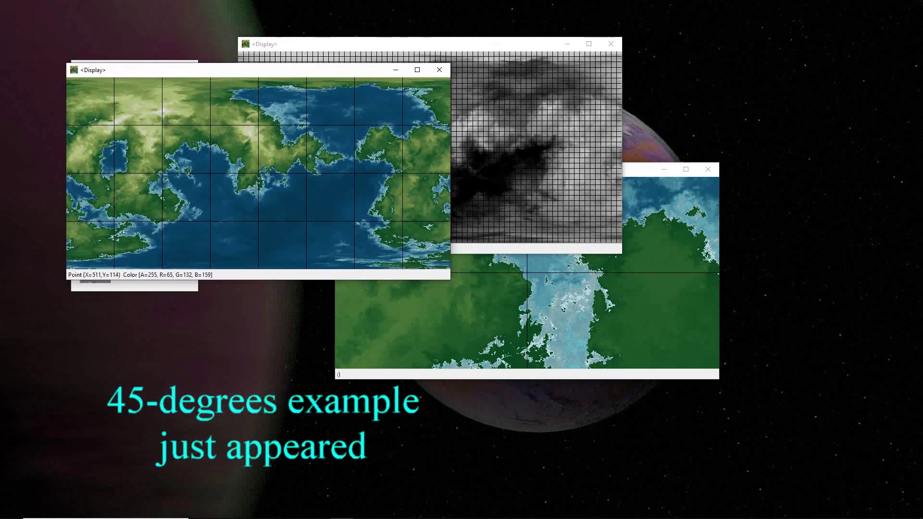
Spread out the 45-degree grid map and the magnified map so they can be compared with the greyscale one.
{"action": "left_click_drag", "start_coordinate": [339, 70], "coordinate": [477, 188]}
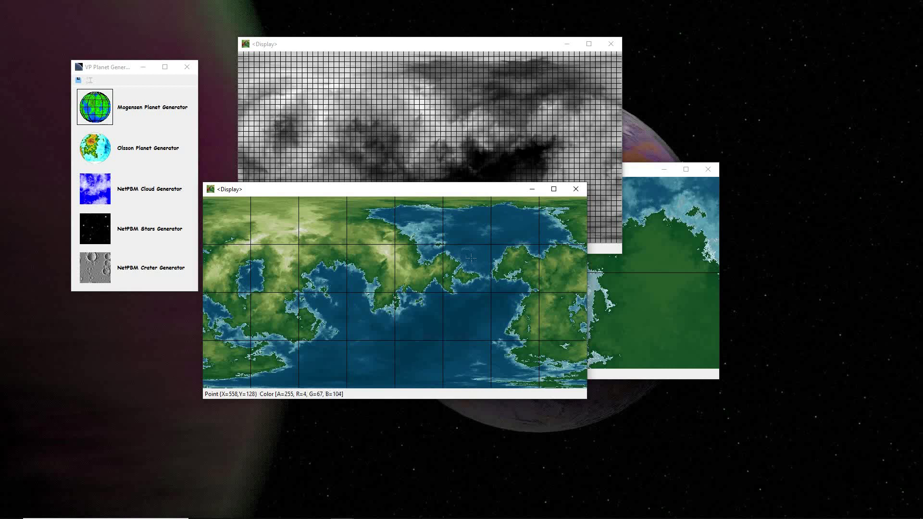
{"action": "left_click_drag", "start_coordinate": [470, 198], "coordinate": [716, 272]}
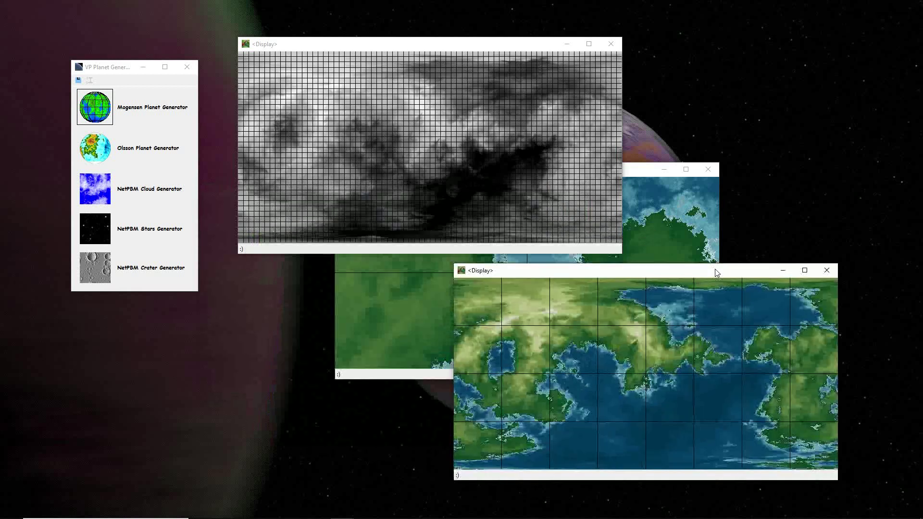
{"action": "left_click_drag", "start_coordinate": [637, 171], "coordinate": [728, 90]}
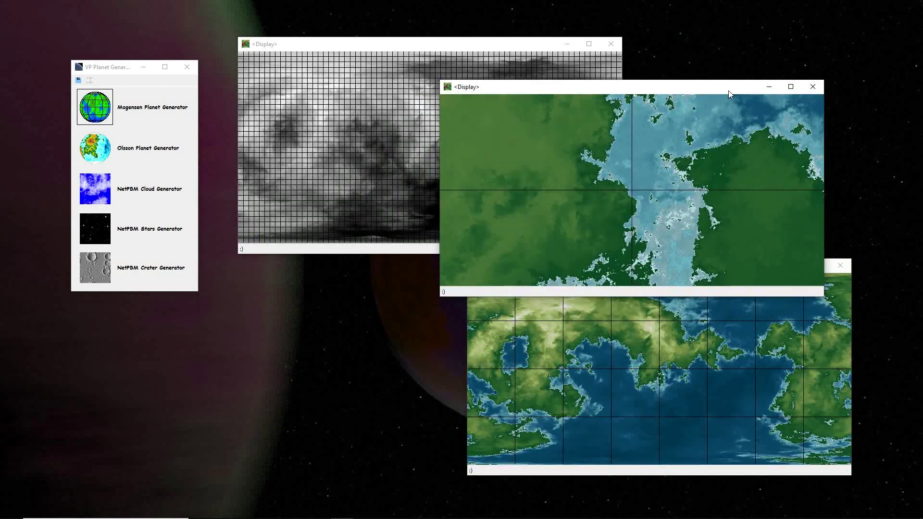
Render the planet with a vertical grid size of 15 and move the resulting map aside.
{"action": "left_click", "coordinate": [106, 102]}
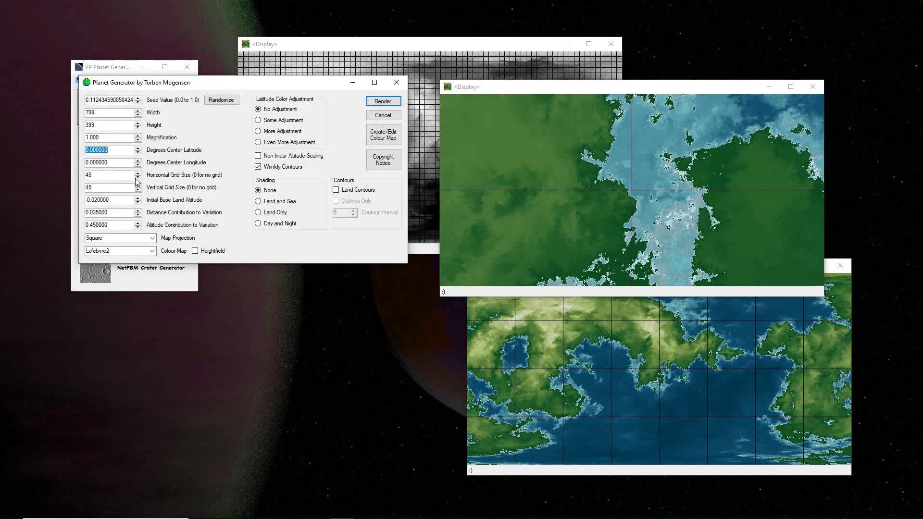
{"action": "left_click", "coordinate": [383, 115]}
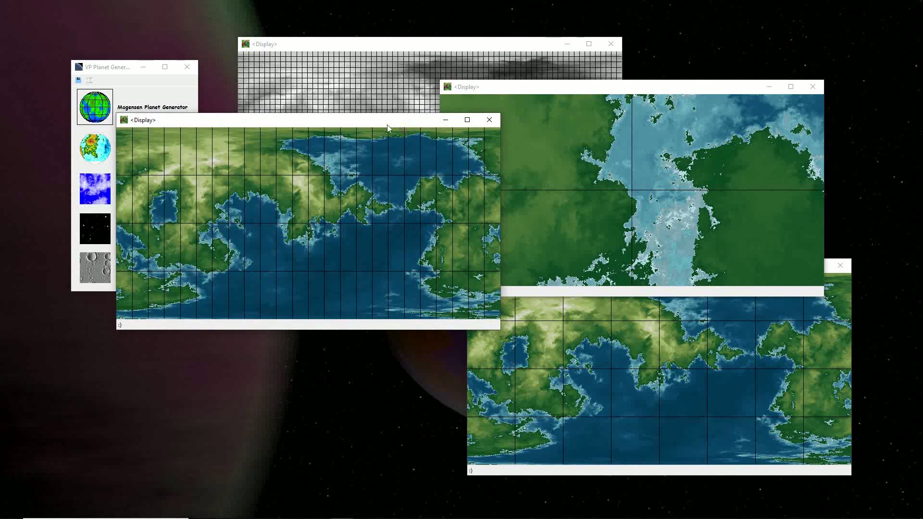
{"action": "left_click_drag", "start_coordinate": [387, 125], "coordinate": [447, 102]}
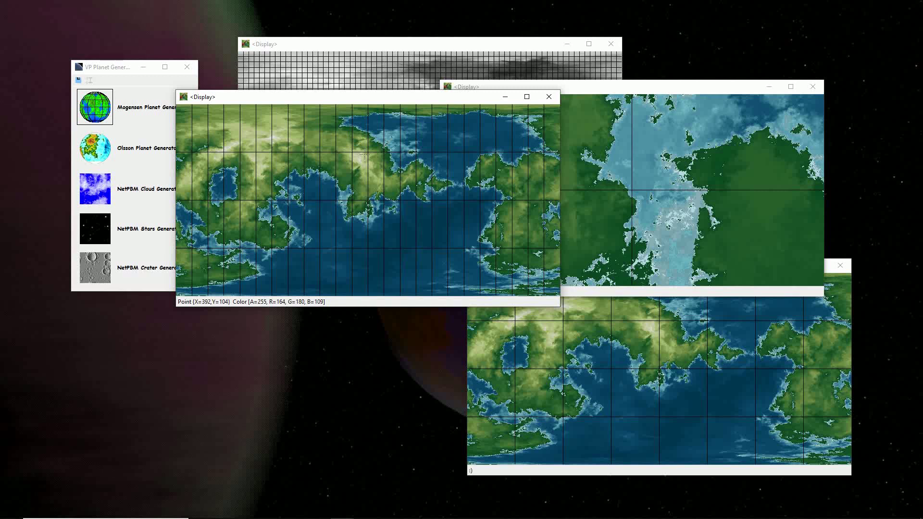
Render the gridded planet with Day and Night shading and move the map below the other maps' title bars.
{"action": "left_click", "coordinate": [107, 110]}
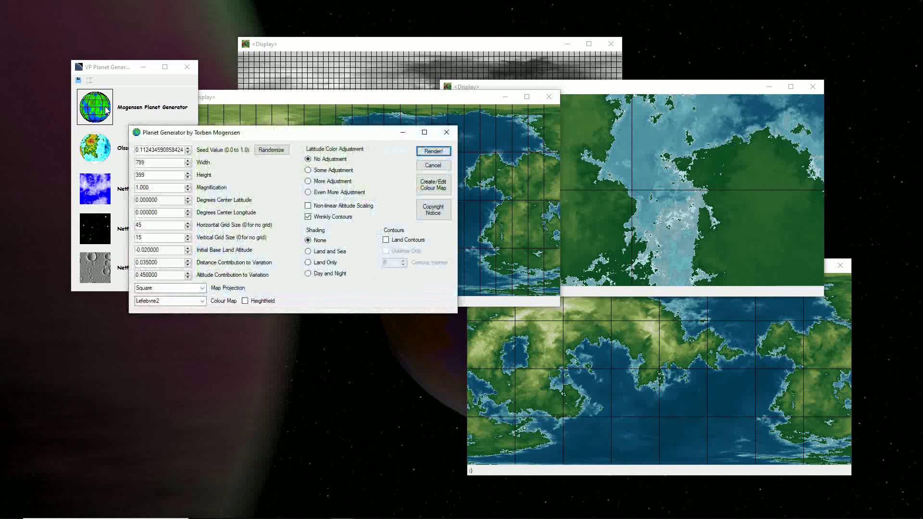
{"action": "left_click", "coordinate": [307, 273]}
{"action": "left_click", "coordinate": [433, 151]}
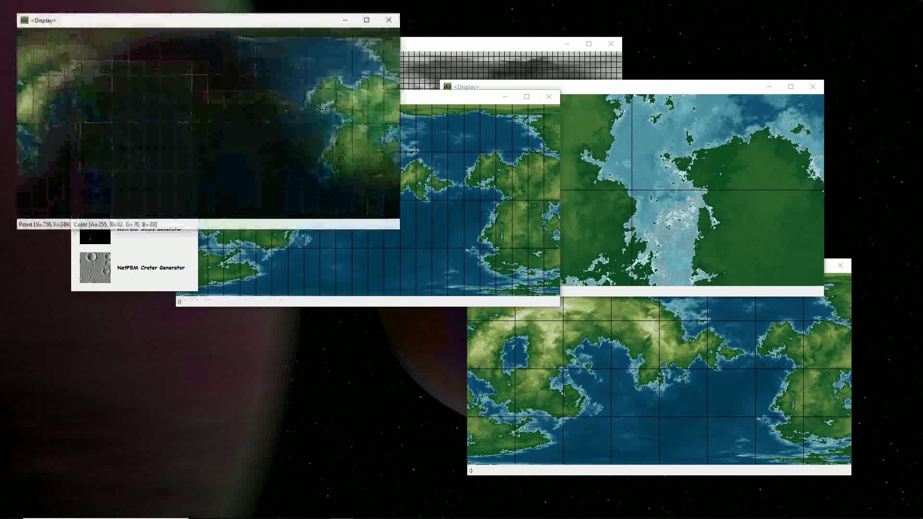
{"action": "left_click_drag", "start_coordinate": [237, 24], "coordinate": [459, 212]}
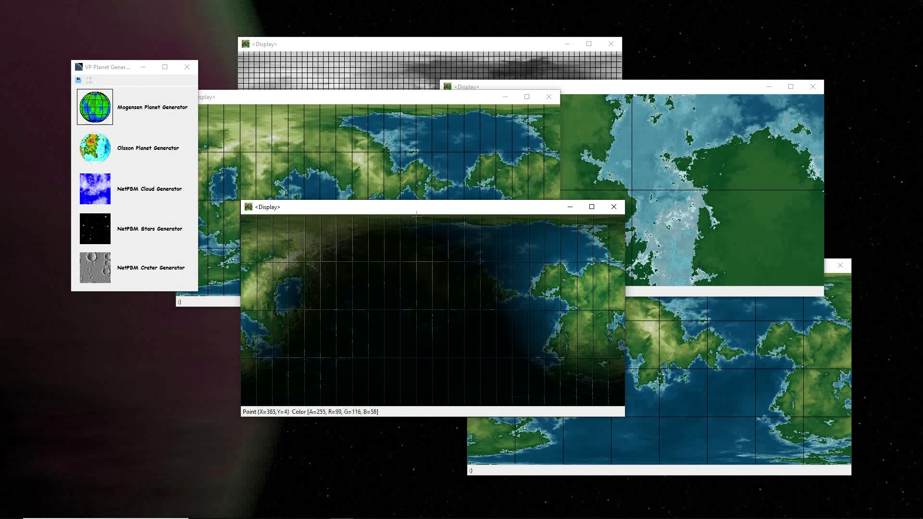
Close all the open planet maps, starting with the day-and-night shaded one.
{"action": "left_click", "coordinate": [613, 207]}
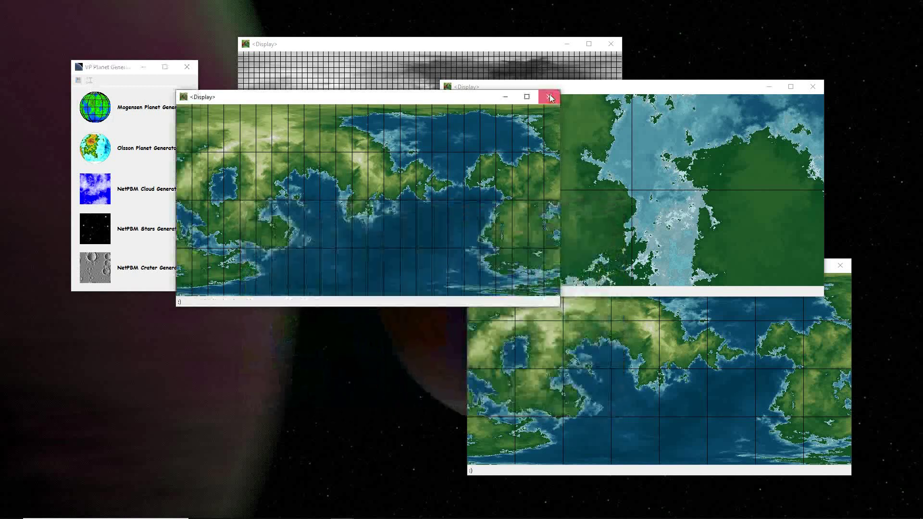
{"action": "left_click", "coordinate": [549, 97]}
{"action": "left_click", "coordinate": [812, 86]}
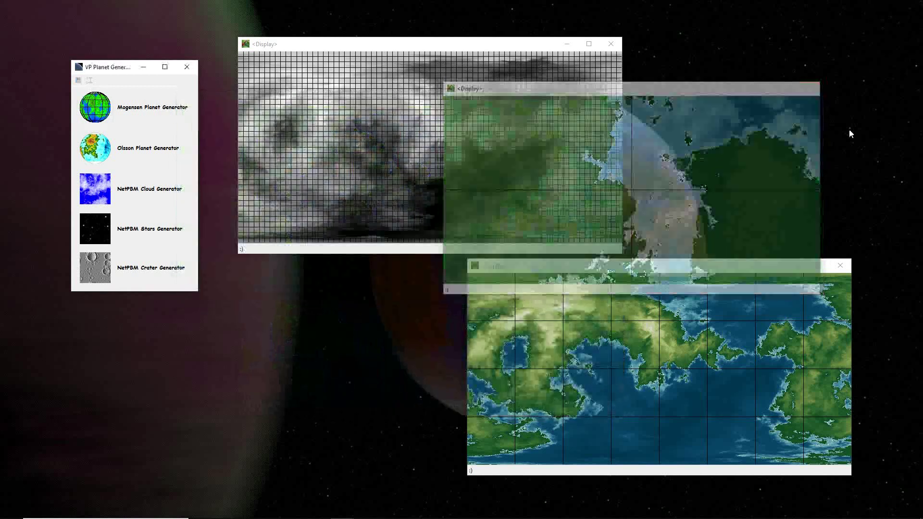
{"action": "left_click", "coordinate": [839, 265]}
{"action": "left_click", "coordinate": [610, 44]}
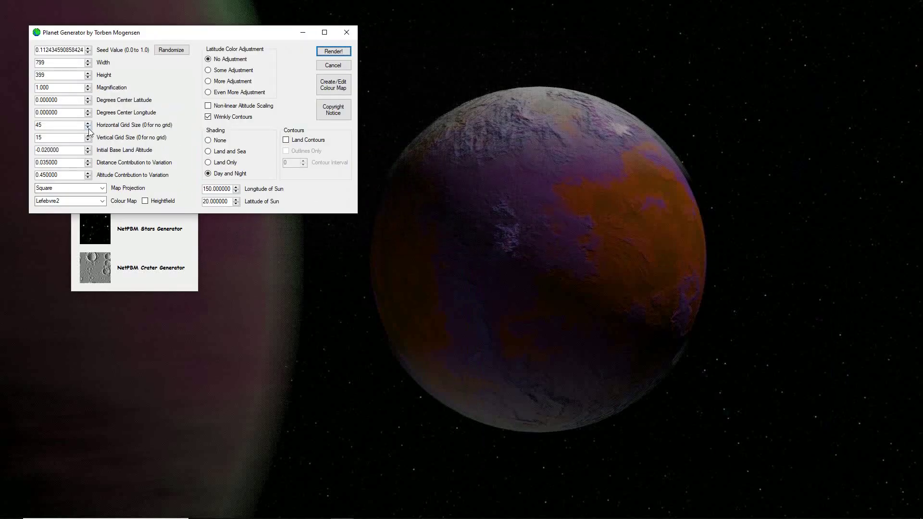
Render the planet with Land Contours and Outlines Only enabled, and close the outline map.
{"action": "left_click", "coordinate": [287, 140]}
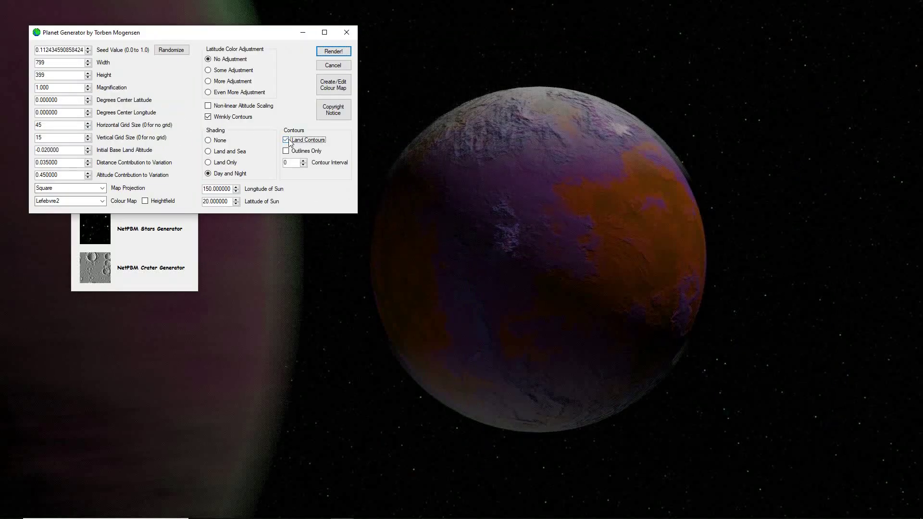
{"action": "left_click", "coordinate": [334, 52]}
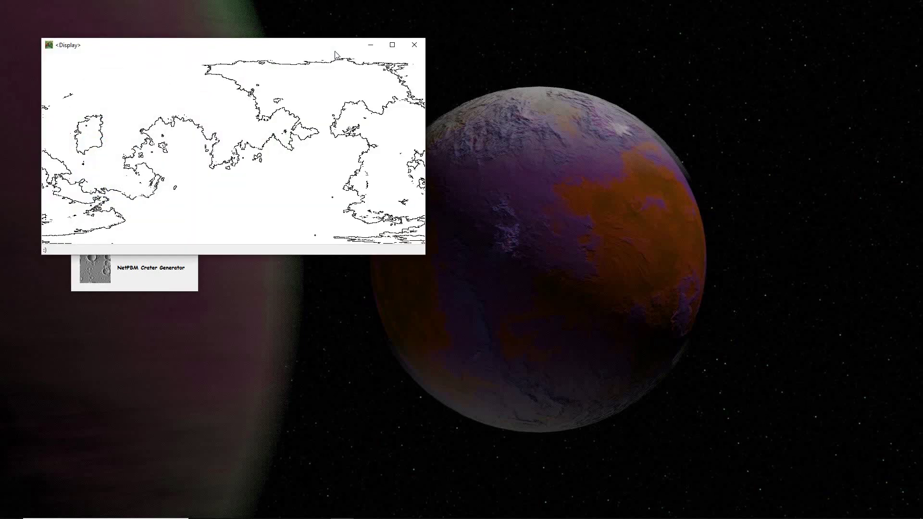
{"action": "left_click", "coordinate": [414, 45]}
Render the planet in Lefebvre2 colours with Outlines Only turned off, and close the contoured map.
{"action": "left_click", "coordinate": [107, 110]}
{"action": "left_click", "coordinate": [308, 175]}
{"action": "left_click", "coordinate": [366, 76]}
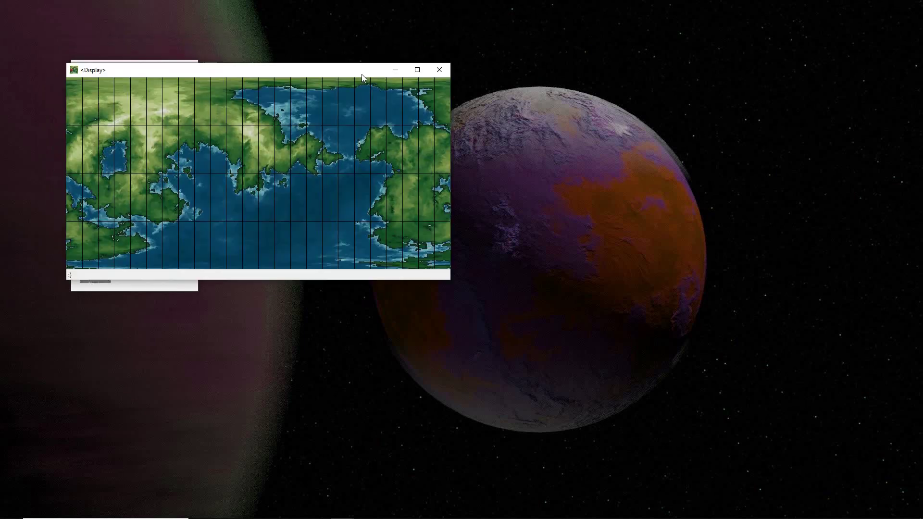
{"action": "left_click", "coordinate": [439, 69]}
Render the land contours with the white colour map, move the map off the generator list and close it.
{"action": "left_click", "coordinate": [110, 103]}
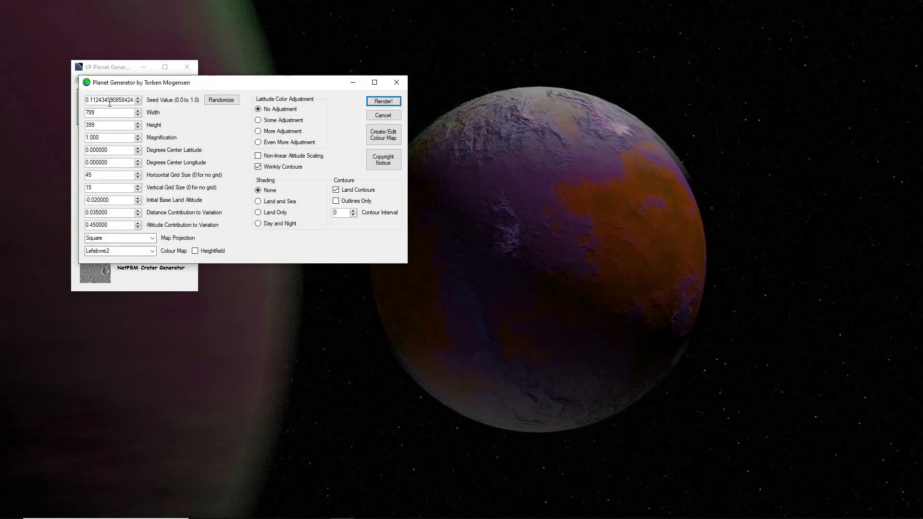
{"action": "left_click", "coordinate": [152, 251]}
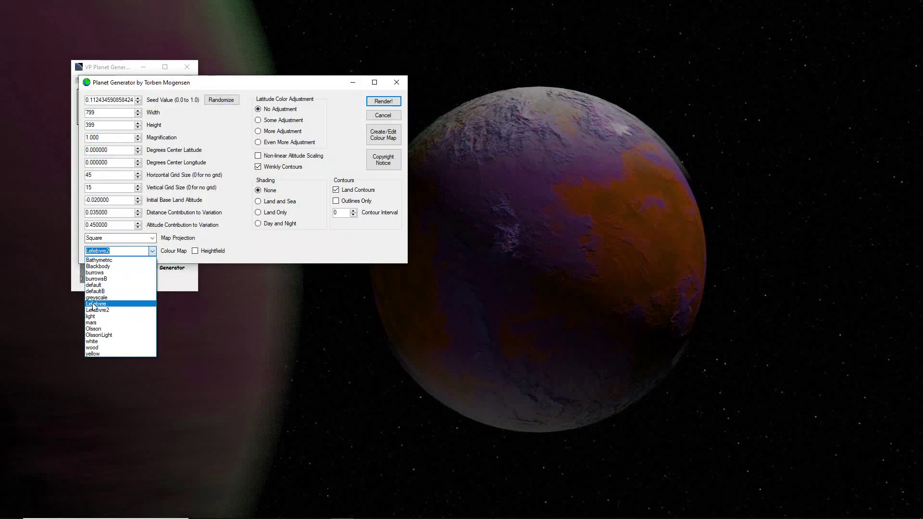
{"action": "left_click", "coordinate": [99, 341]}
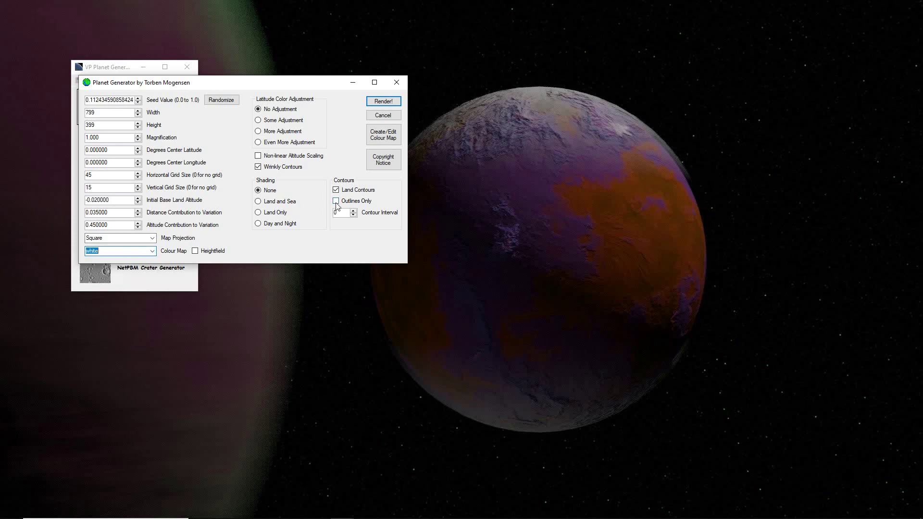
{"action": "left_click", "coordinate": [391, 100]}
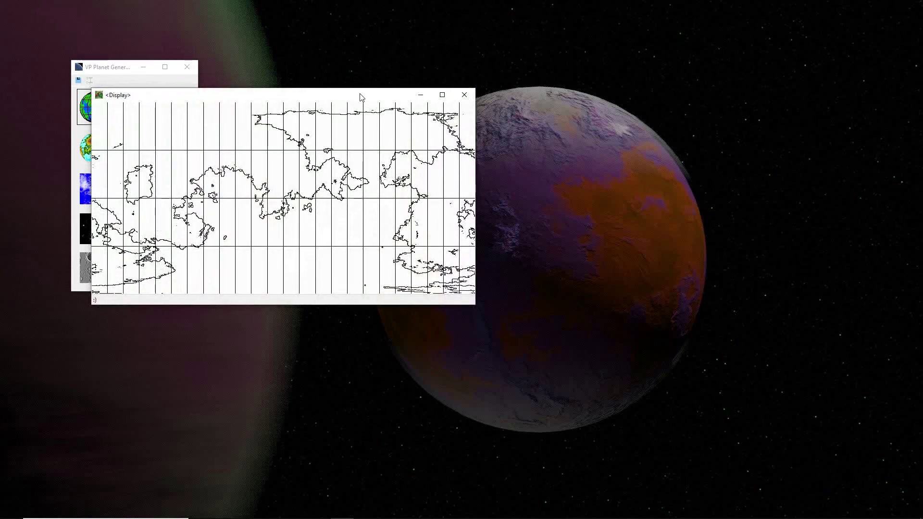
{"action": "left_click_drag", "start_coordinate": [341, 96], "coordinate": [452, 132]}
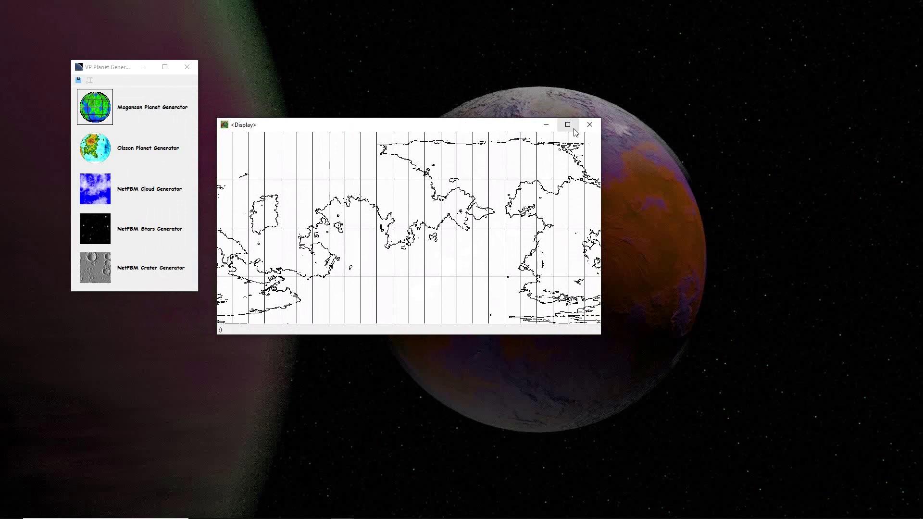
{"action": "left_click", "coordinate": [589, 125]}
Render the contoured planet with the Blackbody colour map.
{"action": "double_click", "coordinate": [102, 99]}
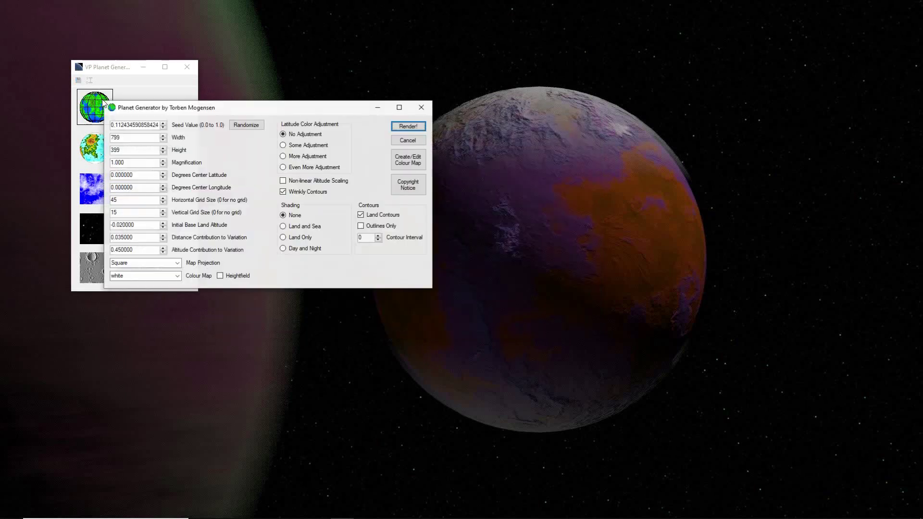
{"action": "left_click", "coordinate": [177, 276]}
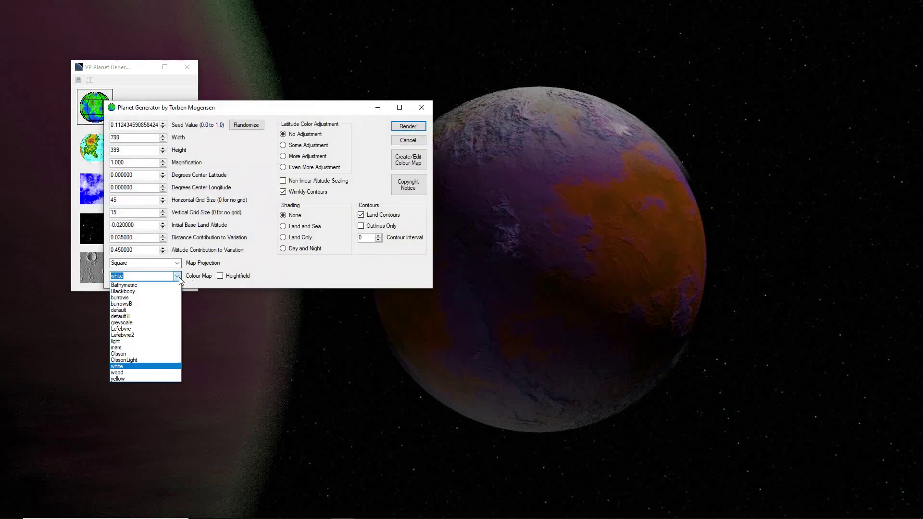
{"action": "left_click", "coordinate": [124, 291]}
{"action": "left_click", "coordinate": [403, 127]}
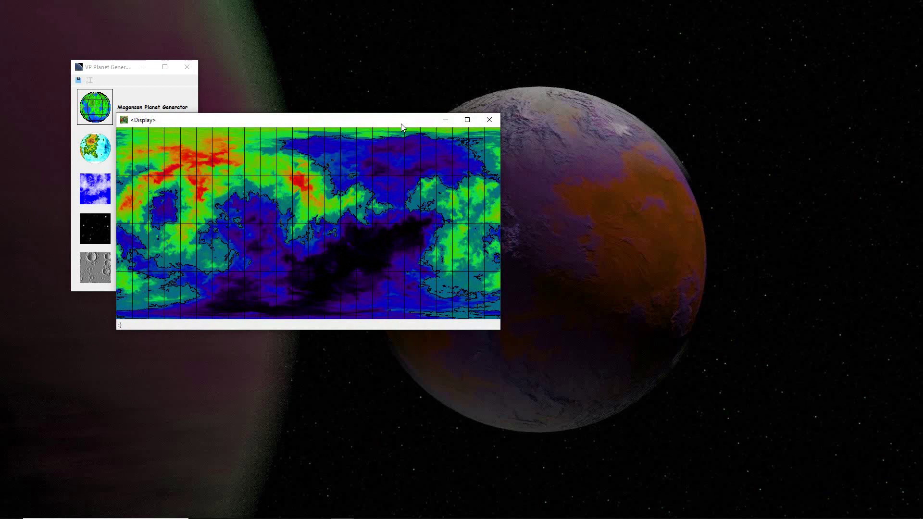
Turn off Land Contours in the Mogensen generator and set the colour map to Lefebvre2.
{"action": "left_click", "coordinate": [98, 111]}
{"action": "left_click", "coordinate": [385, 240]}
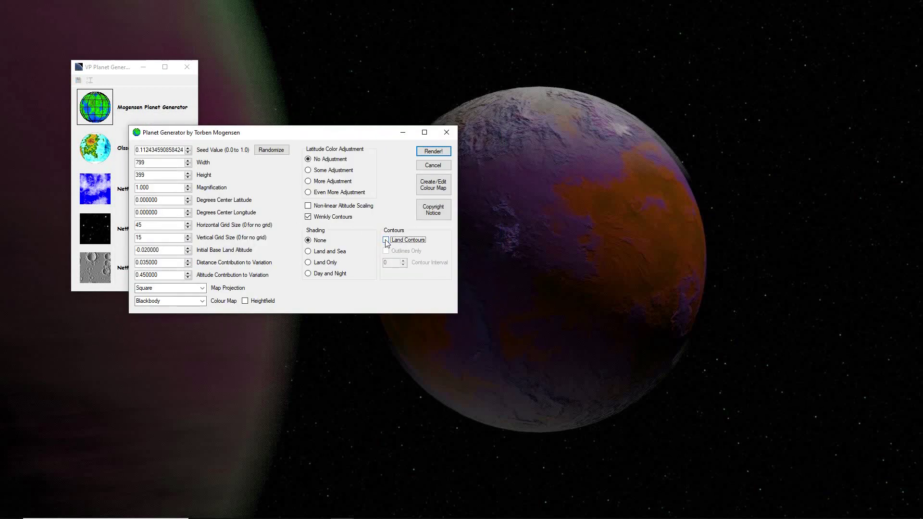
{"action": "left_click", "coordinate": [201, 301]}
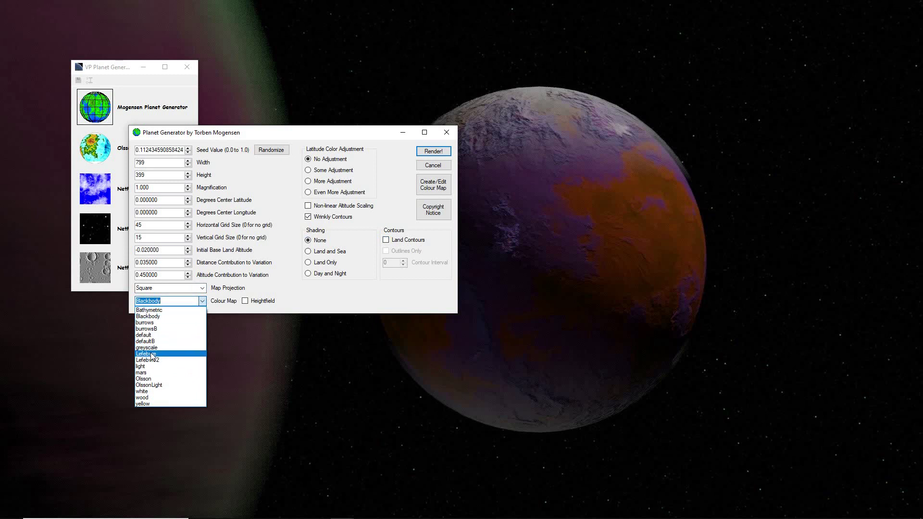
{"action": "left_click", "coordinate": [144, 378]}
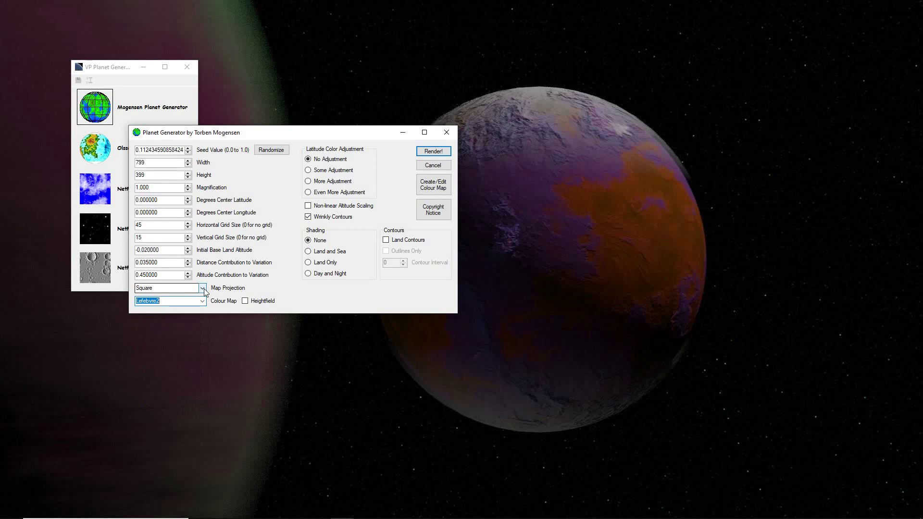
Render the planet in the Icosahedral map projection and move the map clear of the generator list.
{"action": "left_click", "coordinate": [202, 288]}
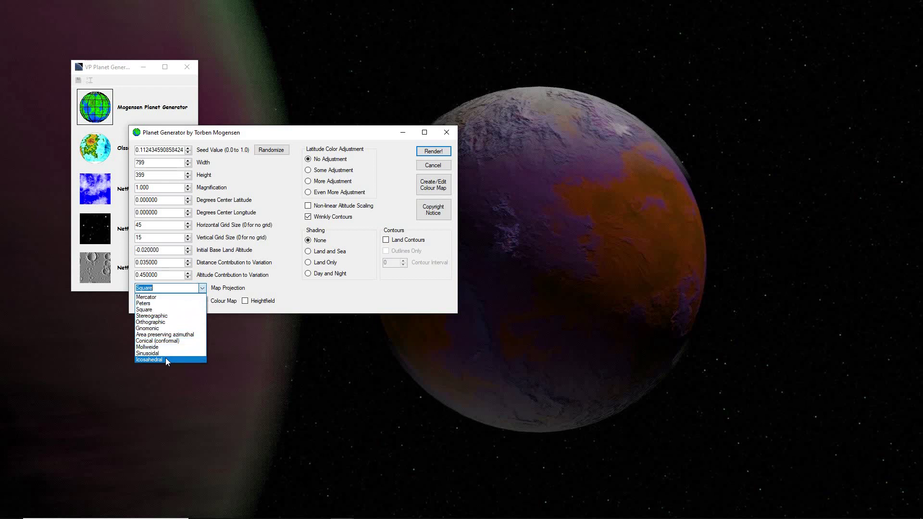
{"action": "left_click", "coordinate": [165, 360]}
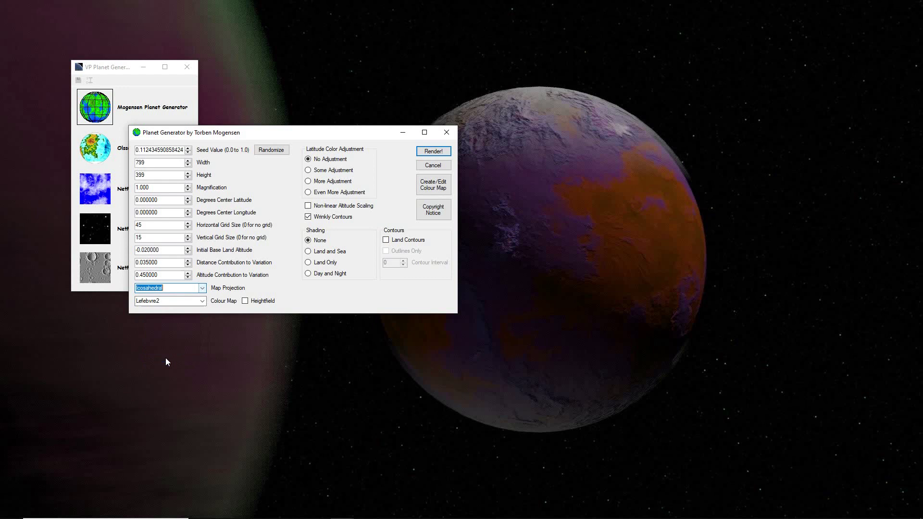
{"action": "left_click", "coordinate": [435, 153]}
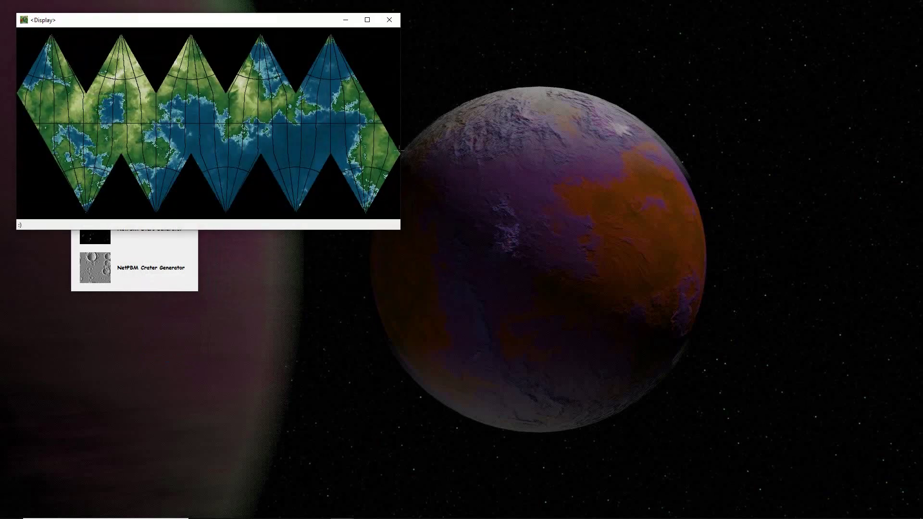
{"action": "left_click_drag", "start_coordinate": [291, 21], "coordinate": [557, 154]}
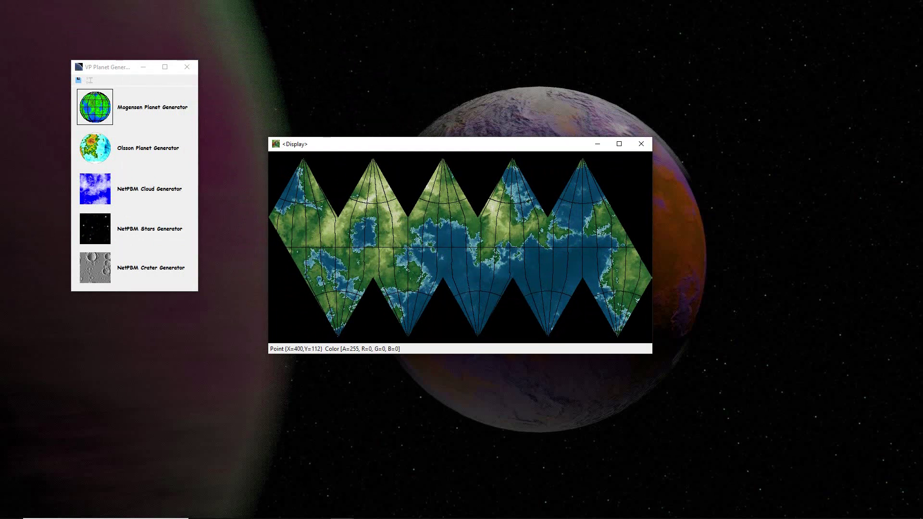
Render the planet in the Mercator map projection and close the resulting map.
{"action": "left_click", "coordinate": [102, 188]}
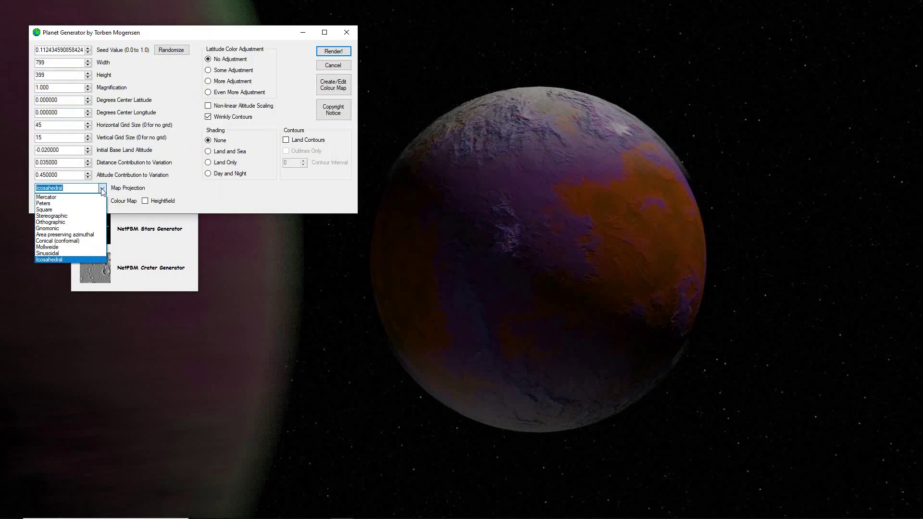
{"action": "left_click", "coordinate": [46, 197]}
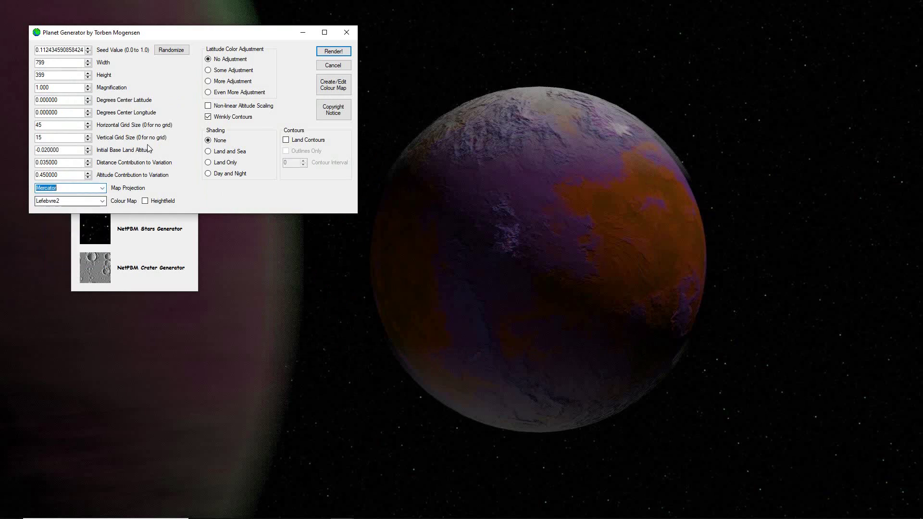
{"action": "left_click", "coordinate": [340, 50]}
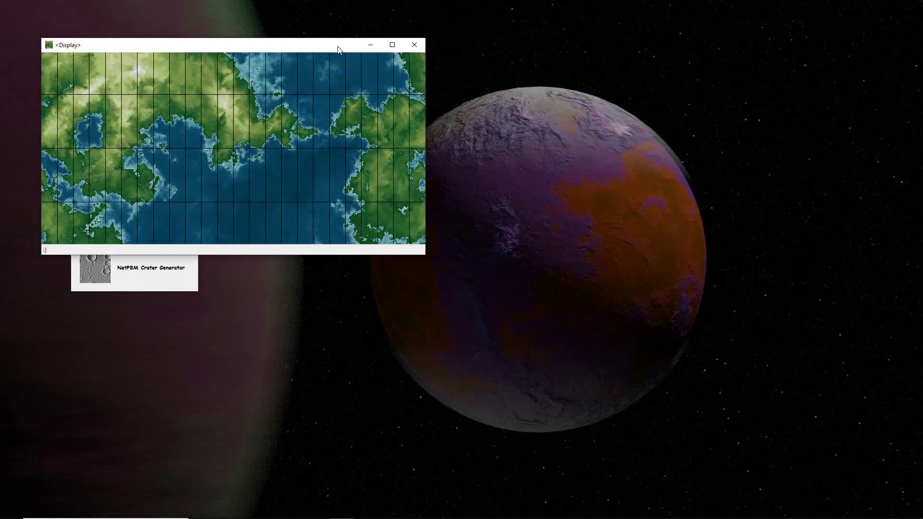
{"action": "left_click", "coordinate": [414, 45]}
Render the Mercator map with a height of 799, move it off the generator list and close it.
{"action": "left_click", "coordinate": [96, 113]}
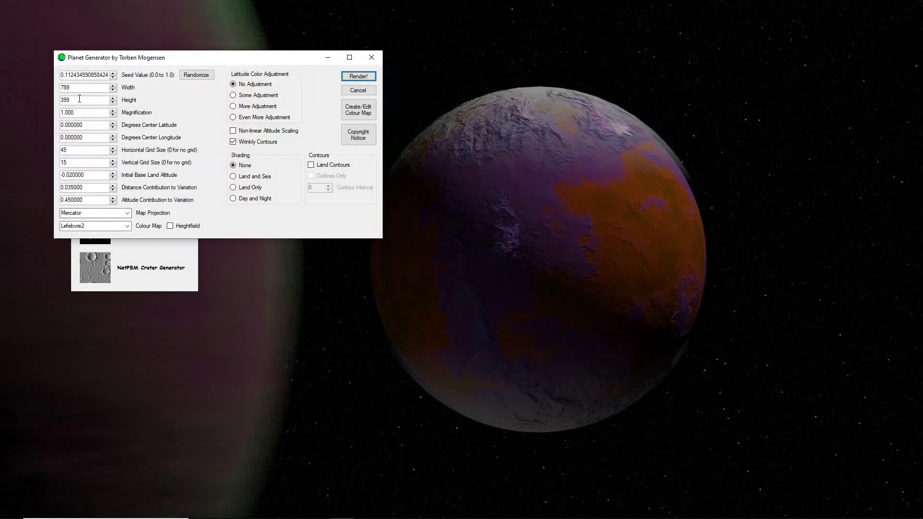
{"action": "left_click_drag", "start_coordinate": [80, 99], "coordinate": [57, 104]}
{"action": "type", "text": "799"}
{"action": "left_click", "coordinate": [366, 75]}
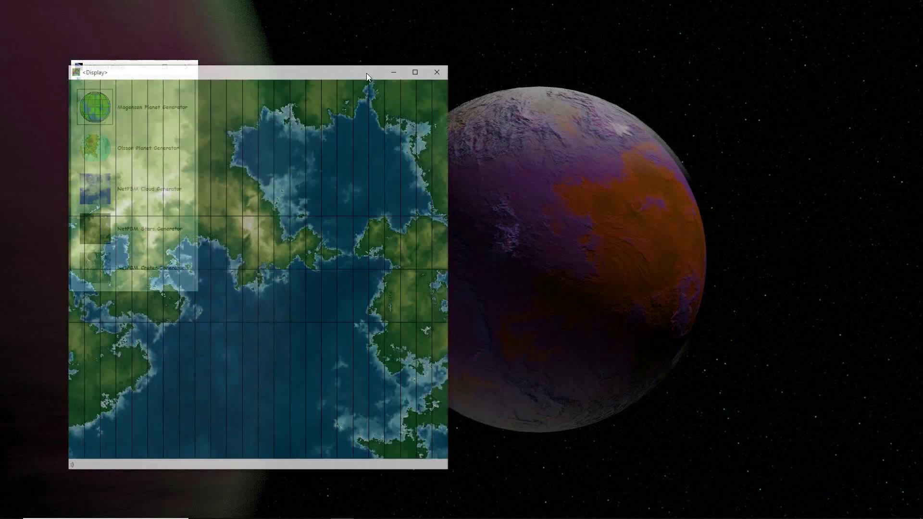
{"action": "left_click_drag", "start_coordinate": [367, 76], "coordinate": [605, 51]}
{"action": "left_click", "coordinate": [678, 45]}
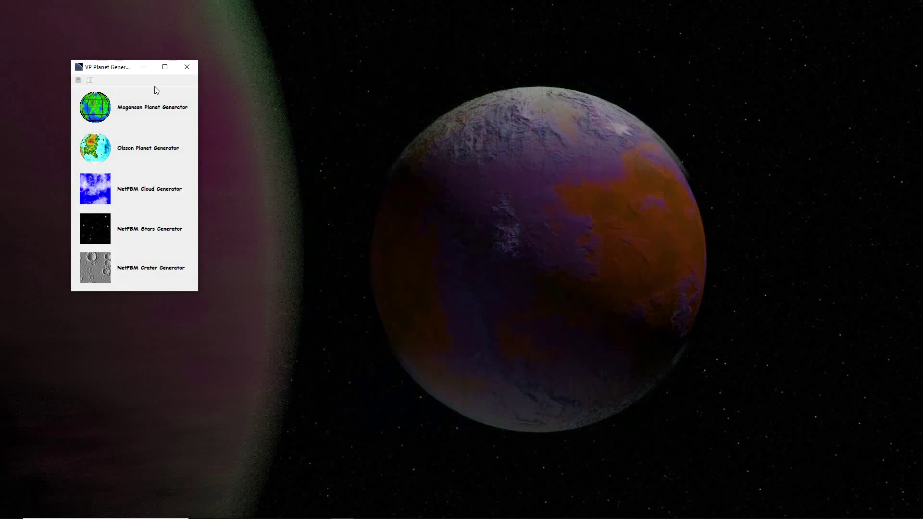
Reopen the Mogensen generator and set the map projection to Square.
{"action": "left_click", "coordinate": [94, 108]}
{"action": "left_click", "coordinate": [109, 250]}
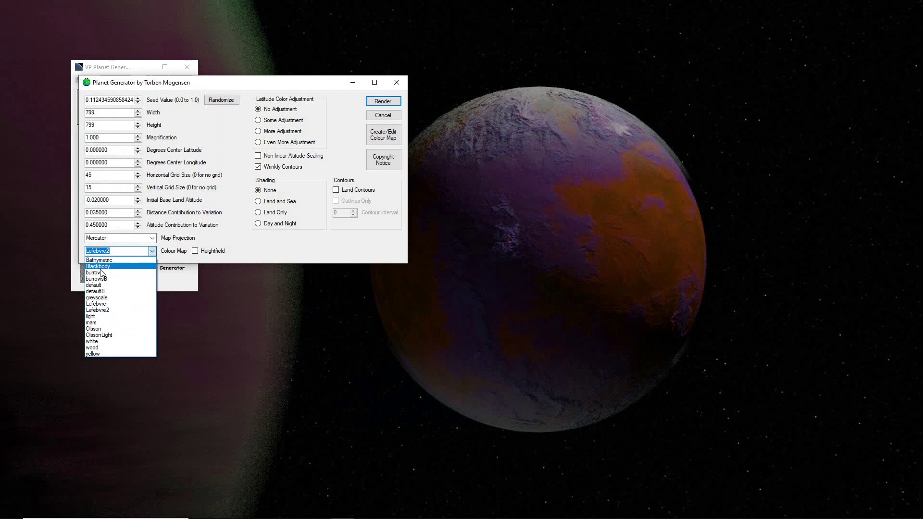
{"action": "left_click", "coordinate": [127, 236]}
{"action": "left_click", "coordinate": [110, 238]}
{"action": "left_click", "coordinate": [152, 237]}
{"action": "left_click", "coordinate": [109, 261]}
Set the height to 399, render the planet and move the map clear of the generator list.
{"action": "key", "text": "Tab"}
{"action": "key", "text": "Tab"}
{"action": "type", "text": "399"}
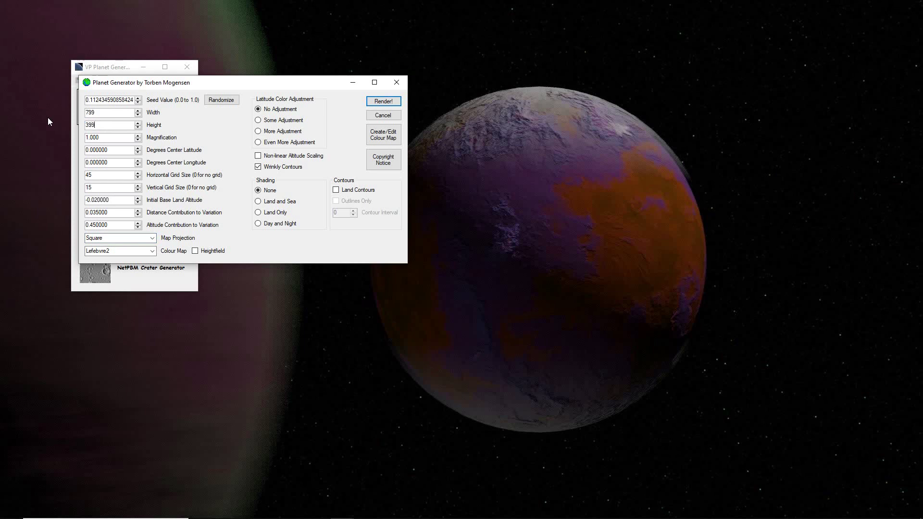
{"action": "left_click", "coordinate": [378, 102]}
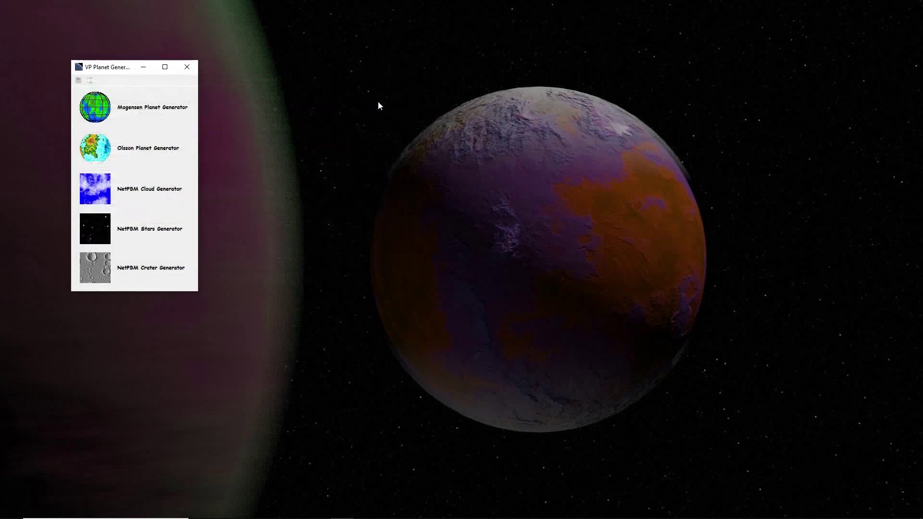
{"action": "left_click_drag", "start_coordinate": [333, 94], "coordinate": [558, 81]}
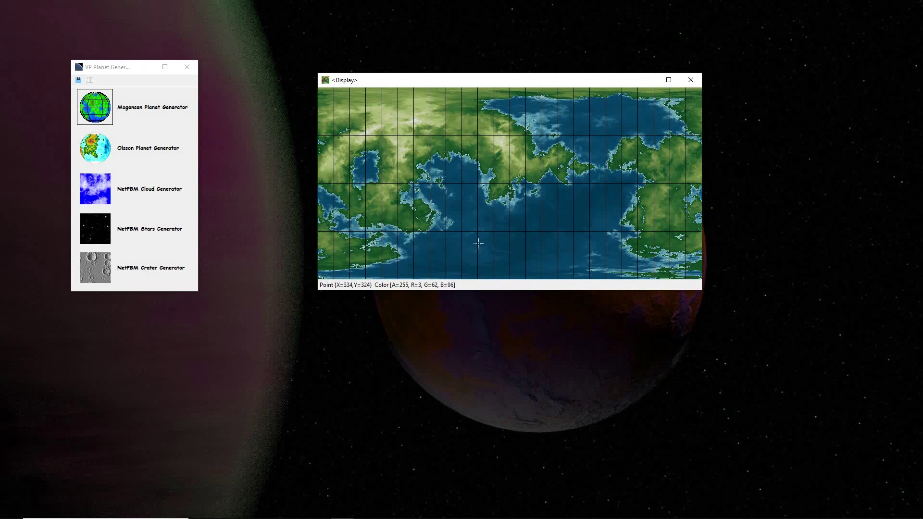
Render the planet with an Initial Base Land Altitude of 0.000000 and place the map below the previous one.
{"action": "left_click", "coordinate": [95, 107]}
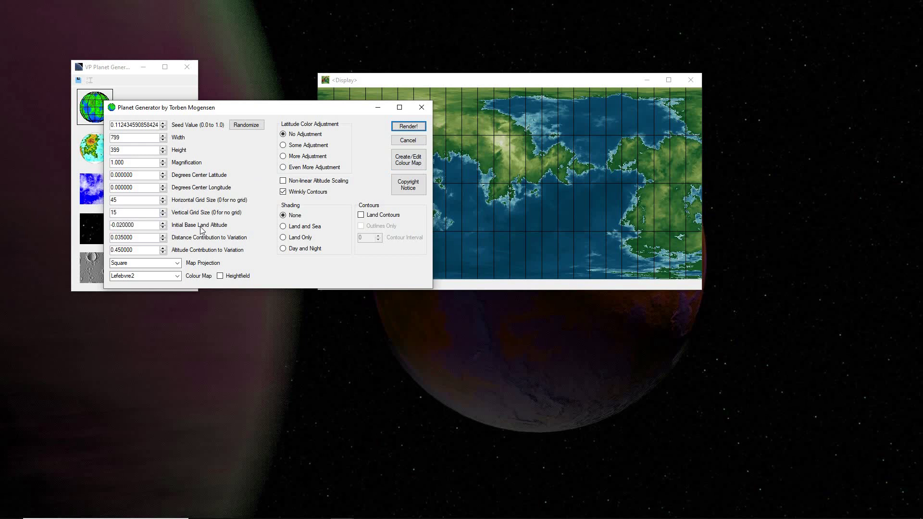
{"action": "left_click", "coordinate": [163, 222]}
{"action": "left_click", "coordinate": [416, 124]}
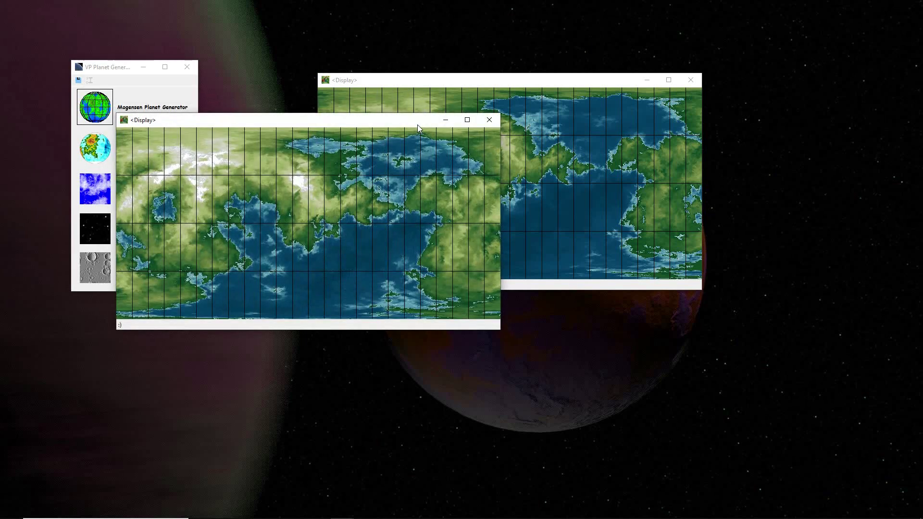
{"action": "left_click_drag", "start_coordinate": [417, 125], "coordinate": [630, 226]}
Render the planet with the Initial Base Land Altitude raised to 0.020000.
{"action": "left_click", "coordinate": [95, 106]}
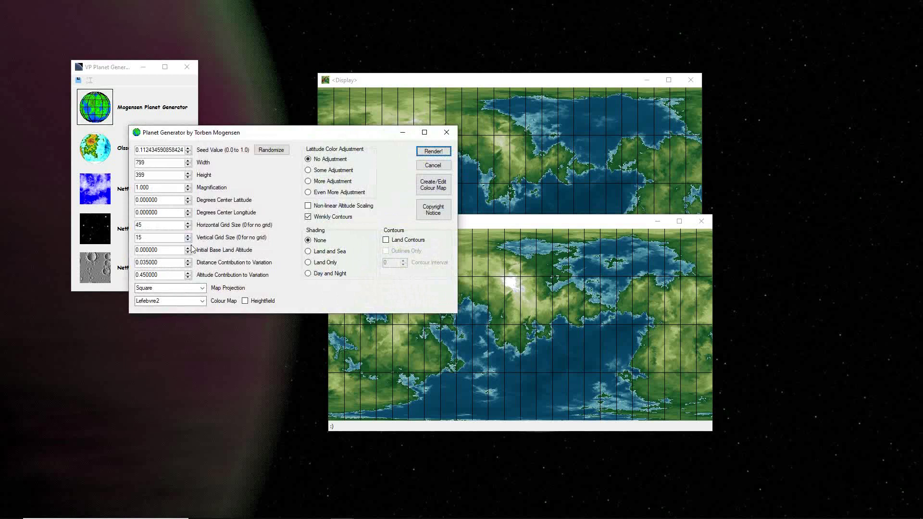
{"action": "left_click", "coordinate": [188, 247]}
{"action": "left_click", "coordinate": [440, 151]}
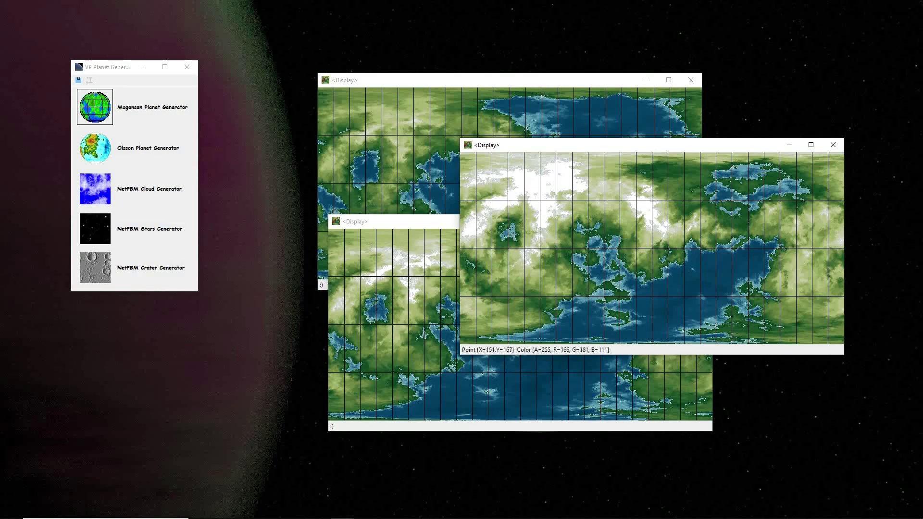
Render the planet with a lower Initial Base Land Altitude and move the map aside for comparison.
{"action": "left_click", "coordinate": [104, 110]}
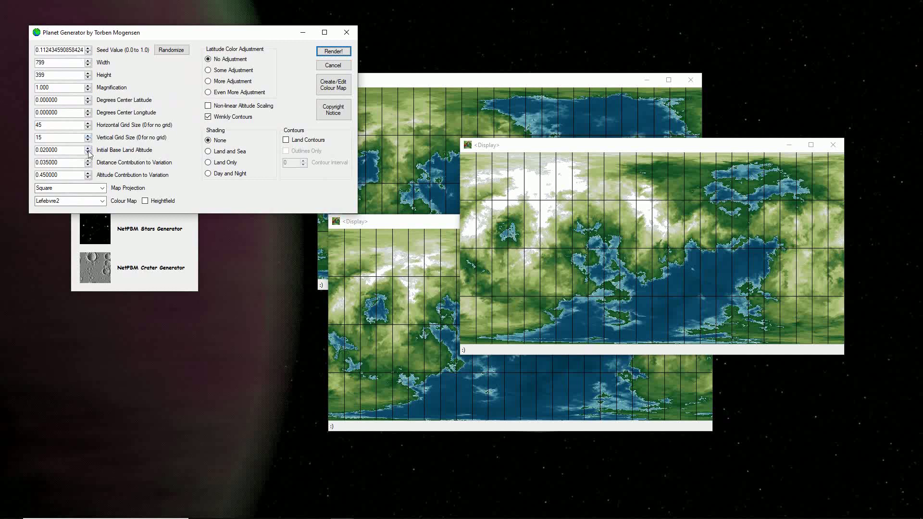
{"action": "left_click", "coordinate": [338, 52]}
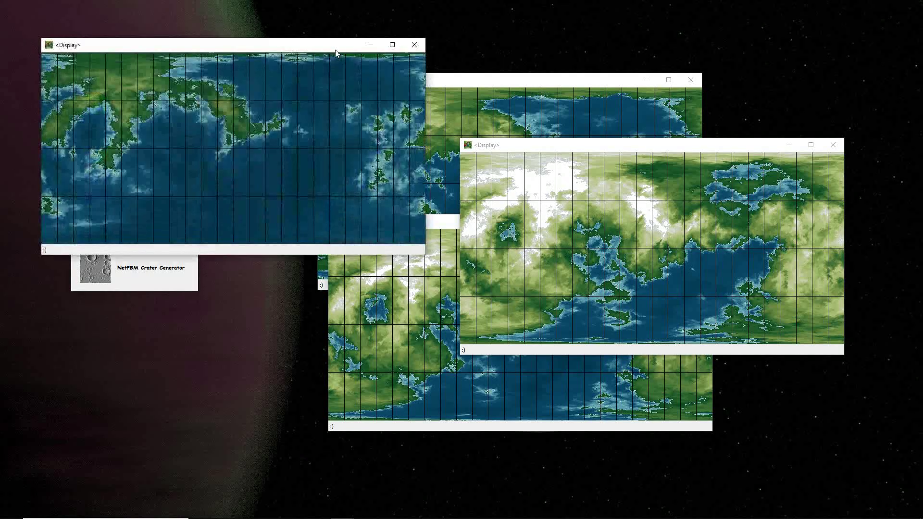
{"action": "left_click_drag", "start_coordinate": [337, 50], "coordinate": [887, 161]}
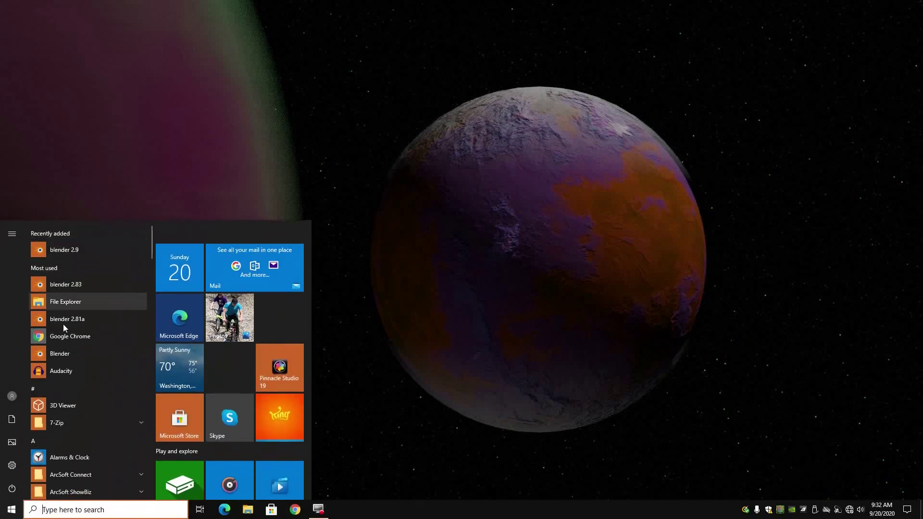
Find and launch VPPlanetGenerator, and move its window closer to the middle of the desktop.
{"action": "type", "text": "v"}
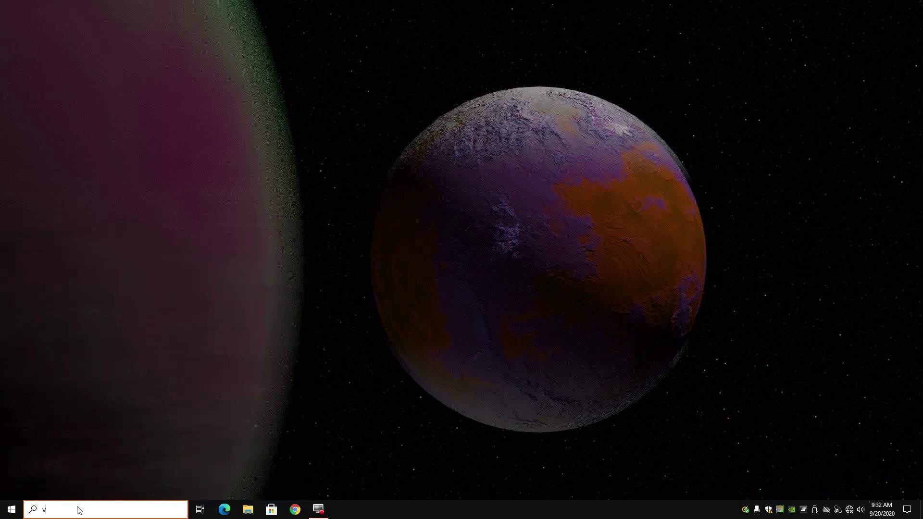
{"action": "type", "text": "p"}
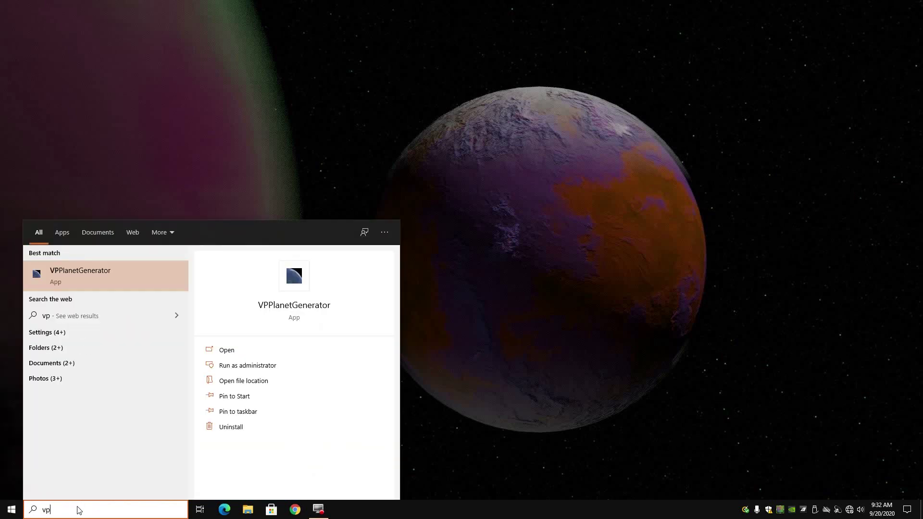
{"action": "left_click", "coordinate": [92, 272]}
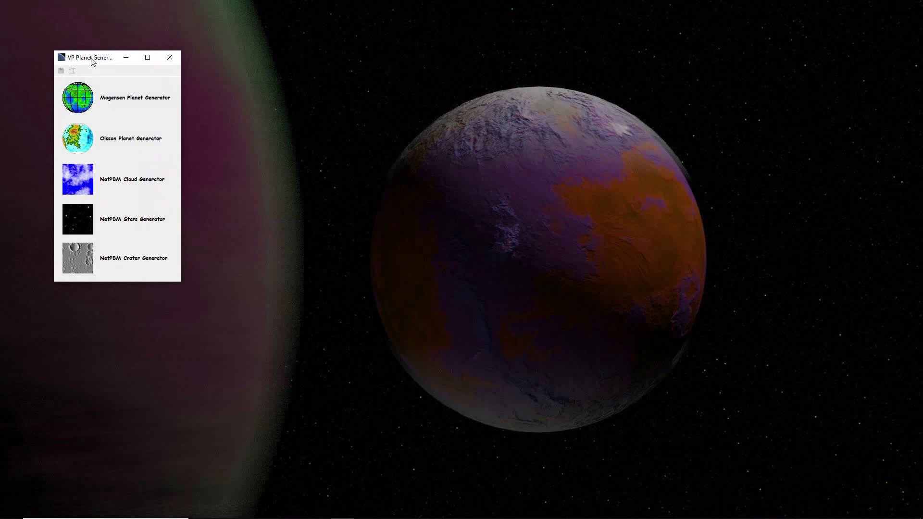
{"action": "left_click_drag", "start_coordinate": [81, 60], "coordinate": [296, 156]}
Render a new Mogensen planet with the greyscale colour map and move the map away from the generator list.
{"action": "left_click", "coordinate": [295, 192]}
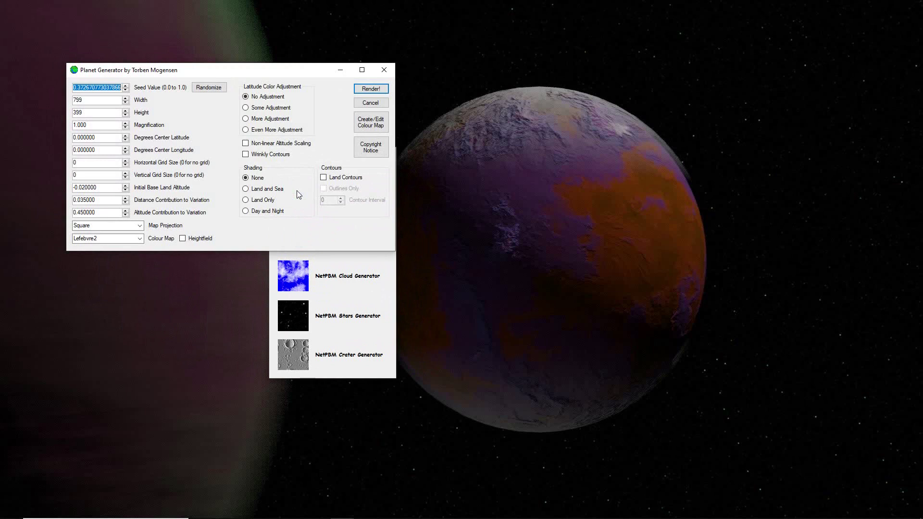
{"action": "left_click_drag", "start_coordinate": [206, 71], "coordinate": [186, 88]}
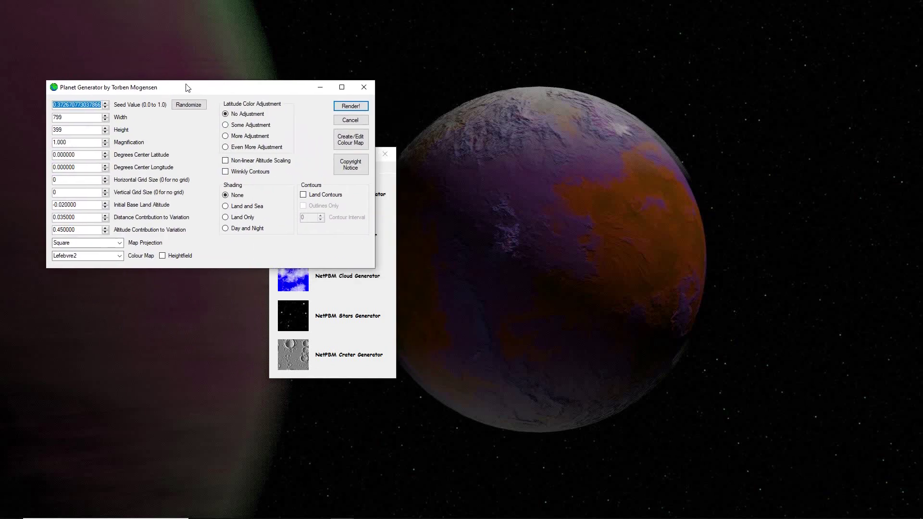
{"action": "left_click", "coordinate": [119, 256]}
{"action": "left_click", "coordinate": [119, 256]}
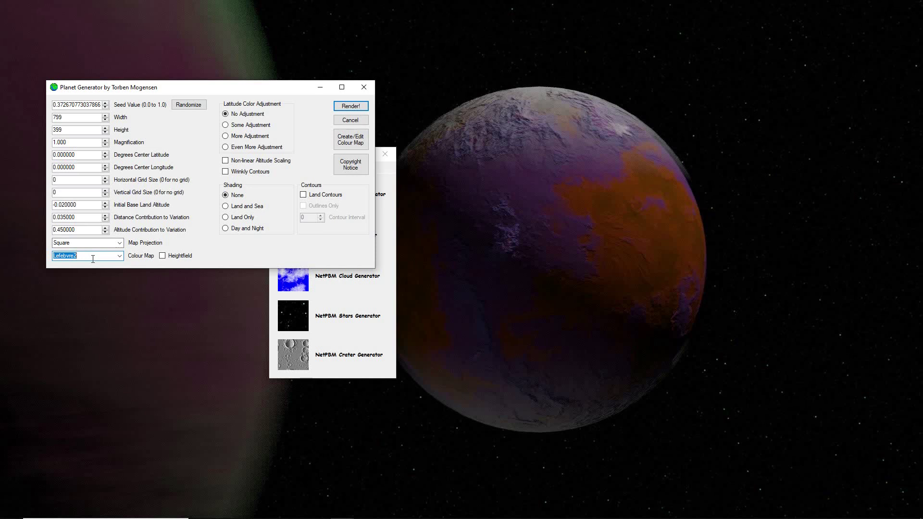
{"action": "left_click", "coordinate": [119, 255]}
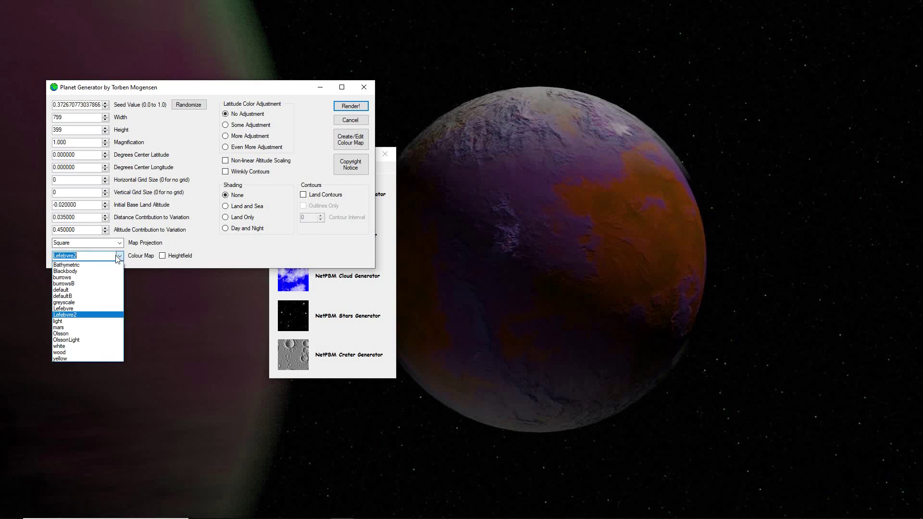
{"action": "left_click", "coordinate": [72, 308]}
{"action": "left_click", "coordinate": [351, 106]}
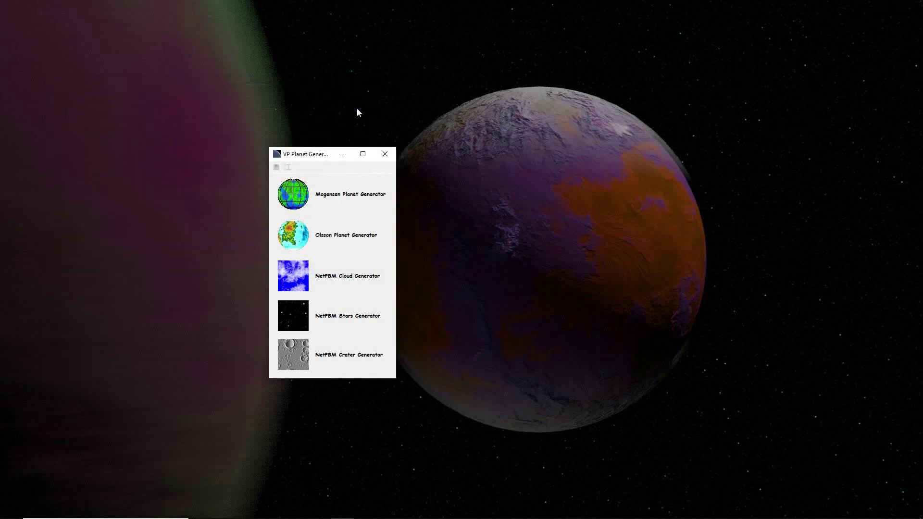
{"action": "left_click_drag", "start_coordinate": [311, 82], "coordinate": [610, 103]}
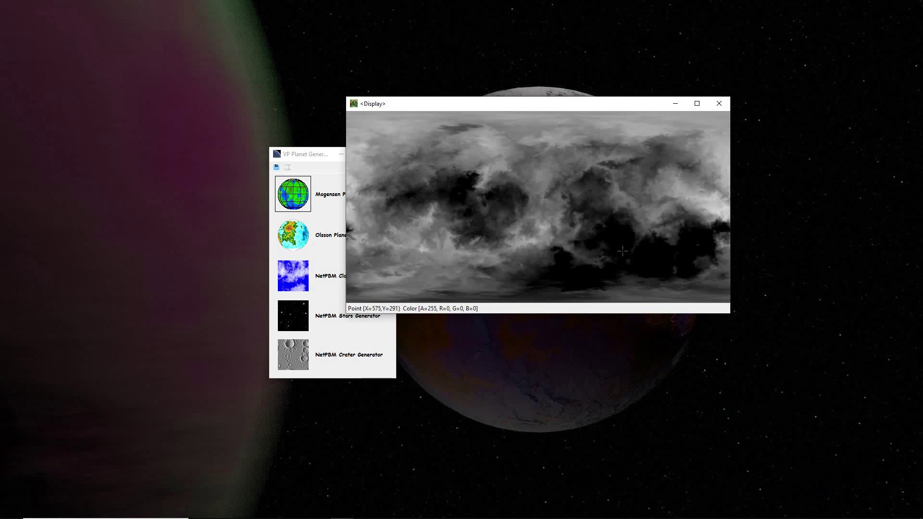
Render the greyscale planet with a Distance Contribution to Variation of 0.019000.
{"action": "left_click", "coordinate": [283, 193]}
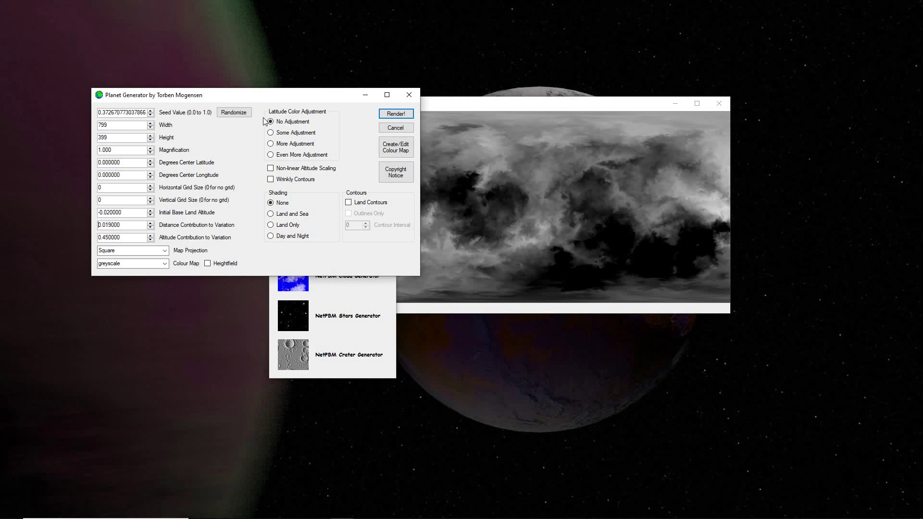
{"action": "left_click", "coordinate": [395, 113]}
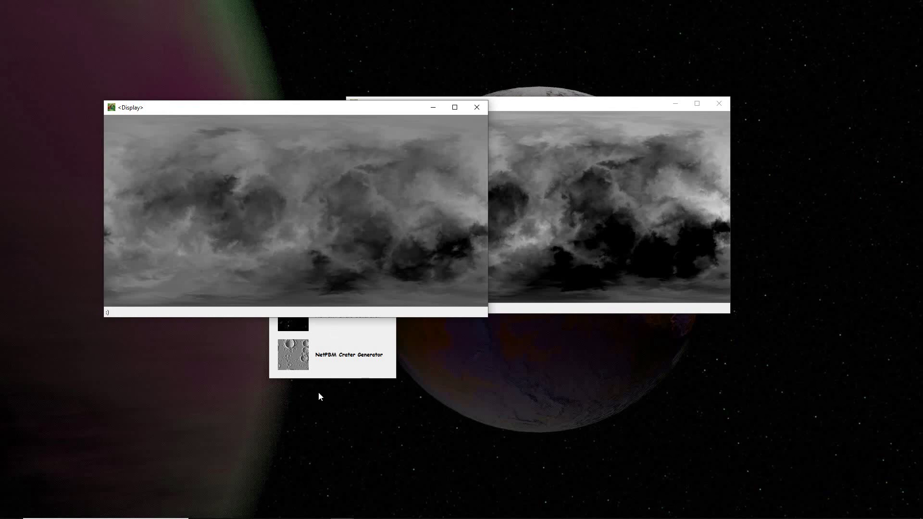
Render the Mogensen planet with the Lefebvre2 colour map and move the new map above the greyscale ones.
{"action": "left_click", "coordinate": [271, 377]}
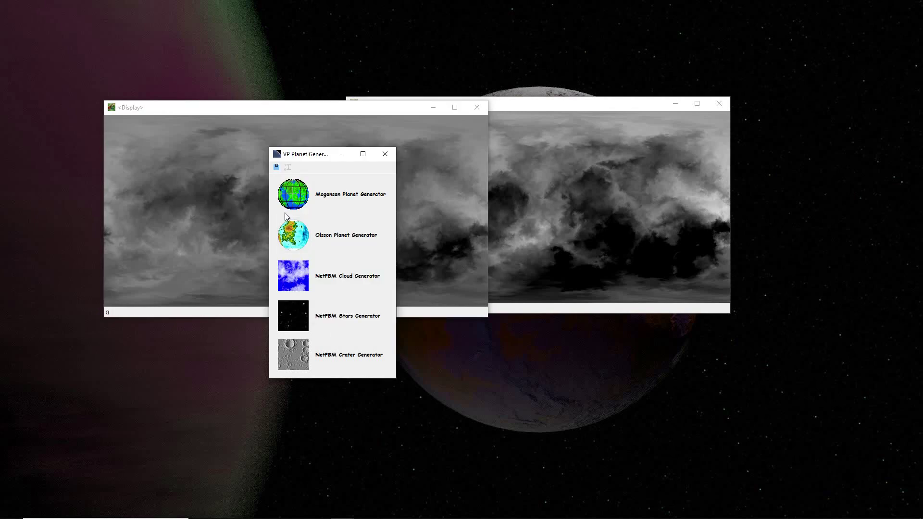
{"action": "left_click", "coordinate": [293, 197]}
{"action": "left_click", "coordinate": [164, 289]}
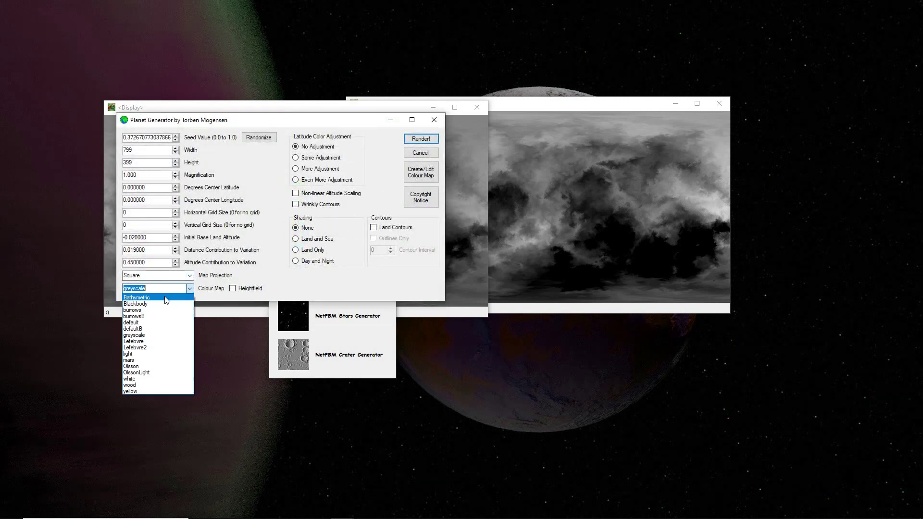
{"action": "left_click", "coordinate": [137, 347]}
{"action": "left_click", "coordinate": [422, 142]}
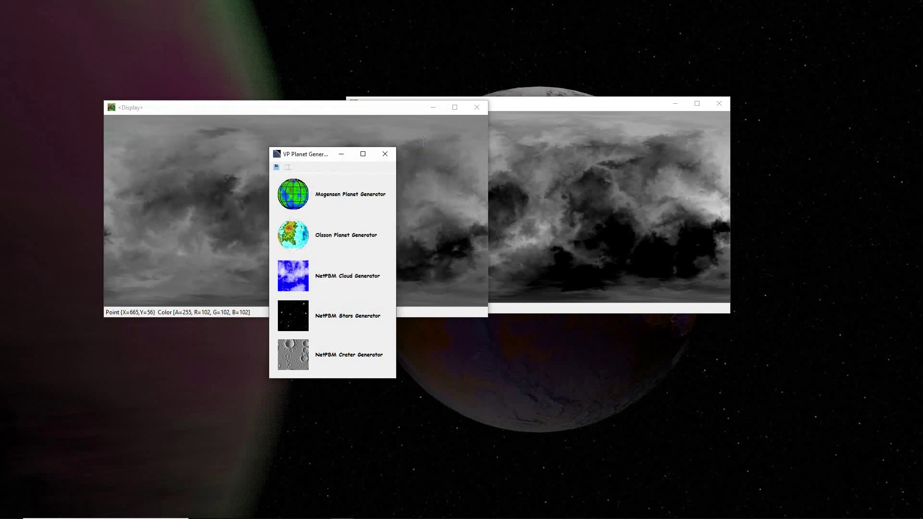
{"action": "left_click_drag", "start_coordinate": [414, 137], "coordinate": [416, 46]}
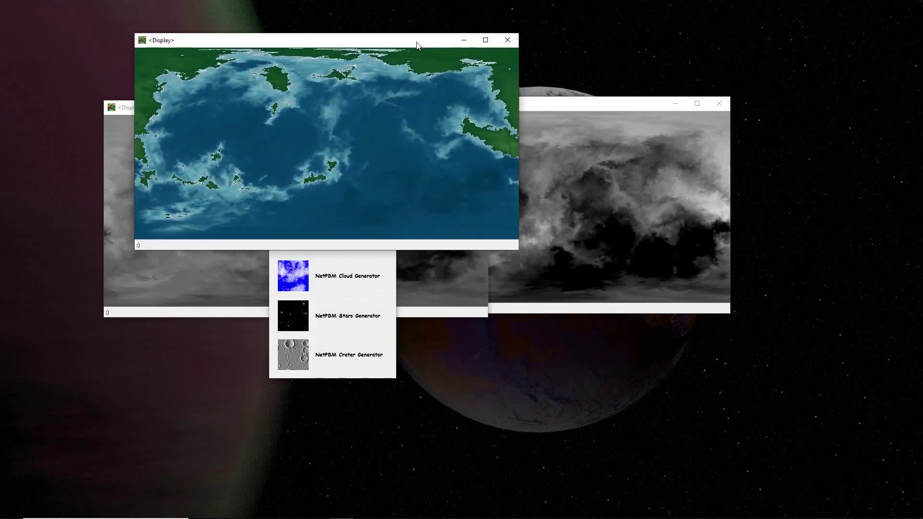
Render the Lefebvre2 planet with a Distance Contribution to Variation of 0.035000 and place both coloured maps side by side.
{"action": "left_click", "coordinate": [270, 376]}
{"action": "left_click", "coordinate": [292, 180]}
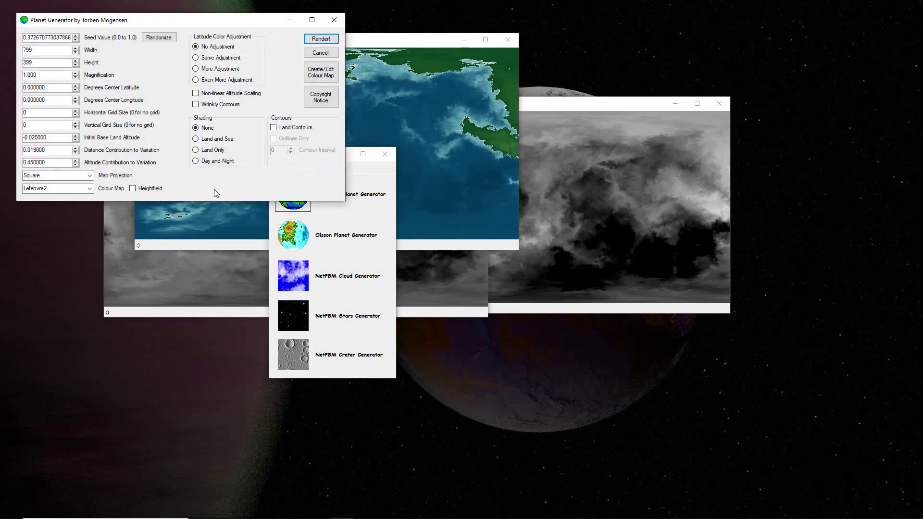
{"action": "left_click", "coordinate": [75, 148]}
{"action": "left_click", "coordinate": [309, 41]}
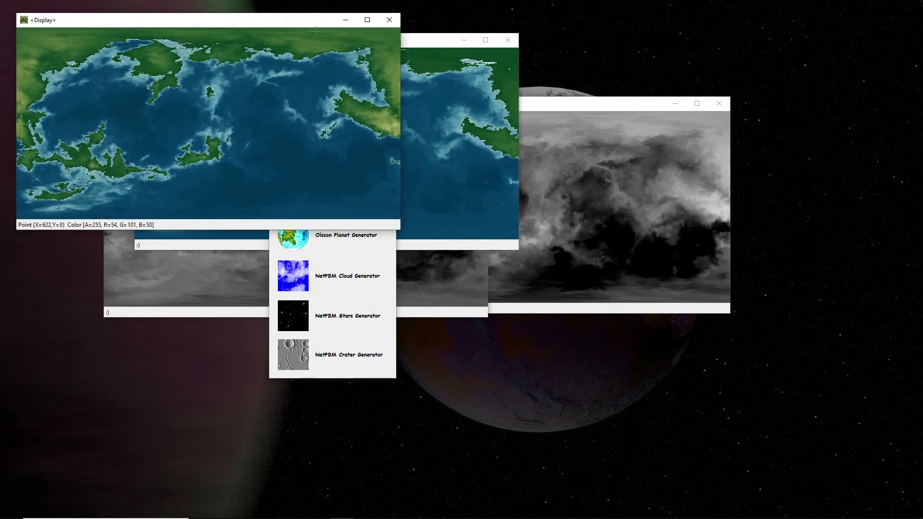
{"action": "left_click_drag", "start_coordinate": [309, 21], "coordinate": [731, 148]}
{"action": "left_click", "coordinate": [398, 43]}
{"action": "left_click_drag", "start_coordinate": [399, 45], "coordinate": [313, 154]}
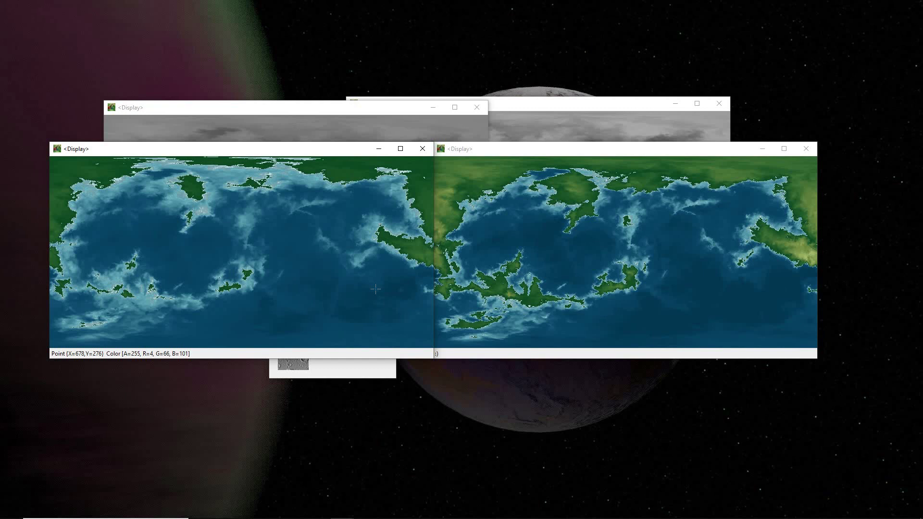
Rearrange the coloured and greyscale map windows so both pairs can be compared.
{"action": "left_click_drag", "start_coordinate": [330, 148], "coordinate": [345, 160]}
{"action": "left_click_drag", "start_coordinate": [343, 109], "coordinate": [311, 98]}
{"action": "left_click", "coordinate": [72, 201]}
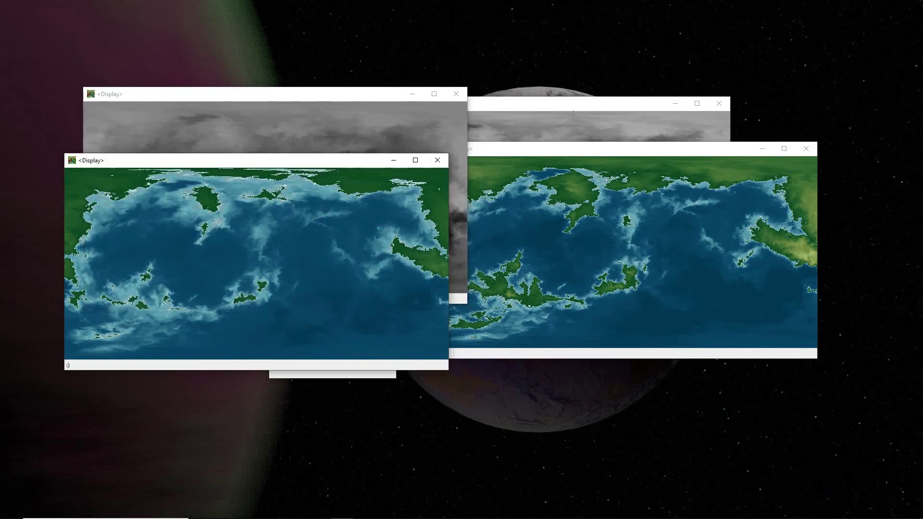
{"action": "left_click_drag", "start_coordinate": [567, 153], "coordinate": [564, 181]}
{"action": "mouse_move", "coordinate": [598, 107]}
{"action": "left_mouse_down"}
{"action": "mouse_move", "coordinate": [609, 106]}
{"action": "mouse_move", "coordinate": [602, 102]}
{"action": "left_mouse_up"}
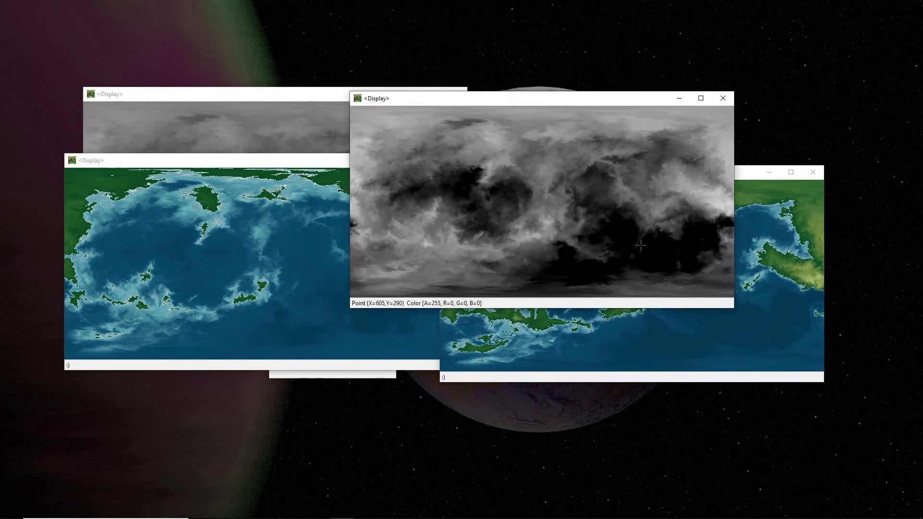
Close all four rendered maps and reopen the Mogensen planet generator settings.
{"action": "left_click", "coordinate": [722, 98]}
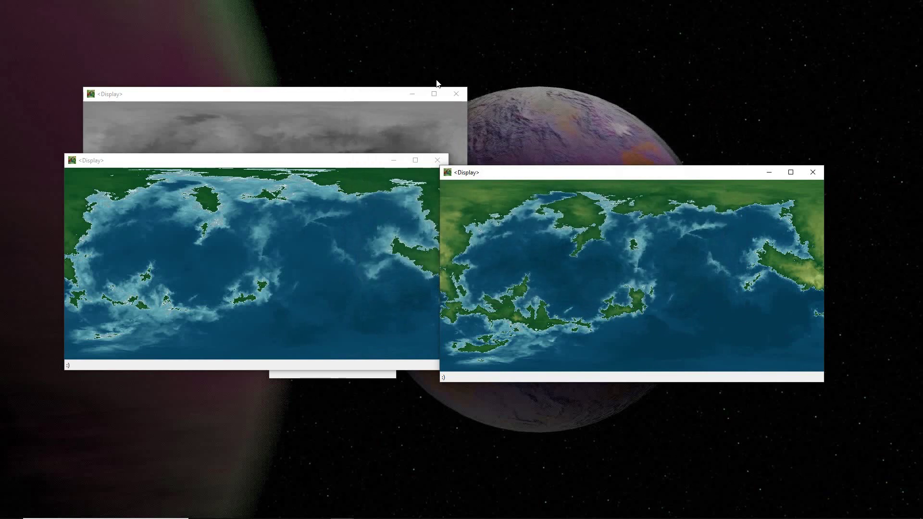
{"action": "left_click", "coordinate": [456, 94]}
{"action": "left_click", "coordinate": [437, 160]}
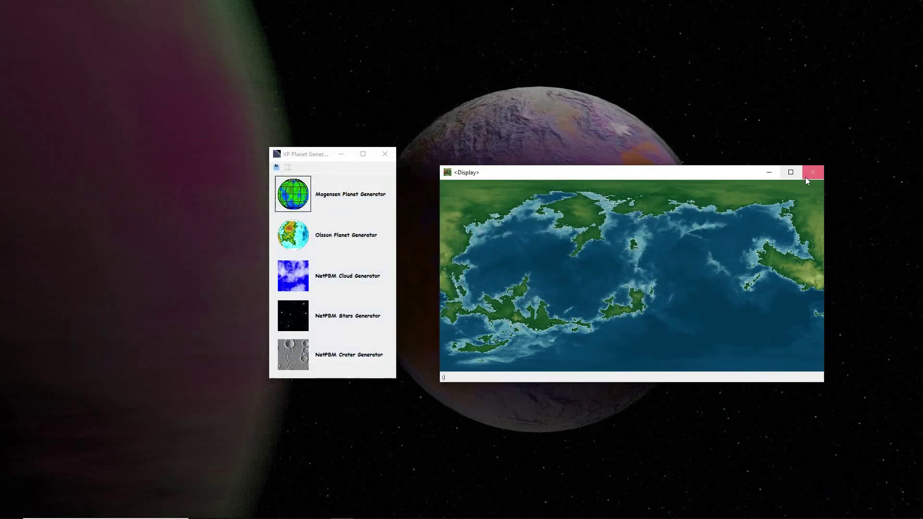
{"action": "left_click", "coordinate": [812, 172]}
{"action": "left_click", "coordinate": [291, 192]}
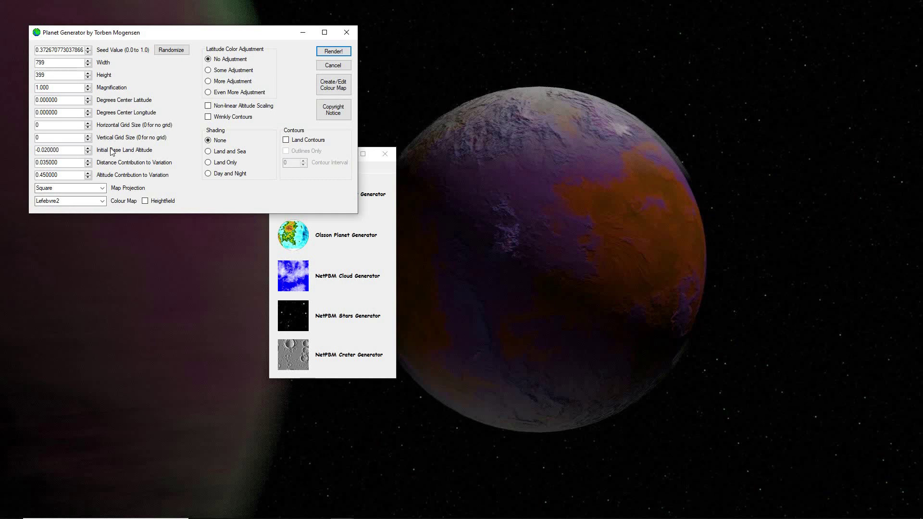
Review the base altitude and variation settings, the available map projections, and which settings the Heightfield option affects.
{"action": "left_click_drag", "start_coordinate": [75, 149], "coordinate": [13, 157]}
{"action": "left_click_drag", "start_coordinate": [67, 165], "coordinate": [27, 163]}
{"action": "key", "text": "shift+Tab"}
{"action": "key", "text": "shift+Tab"}
{"action": "key", "text": "shift+Tab"}
{"action": "key", "text": "shift+Tab"}
{"action": "key", "text": "shift+Tab"}
{"action": "key", "text": "shift+Tab"}
{"action": "key", "text": "shift+Tab"}
{"action": "key", "text": "shift+Tab"}
{"action": "left_click", "coordinate": [102, 187]}
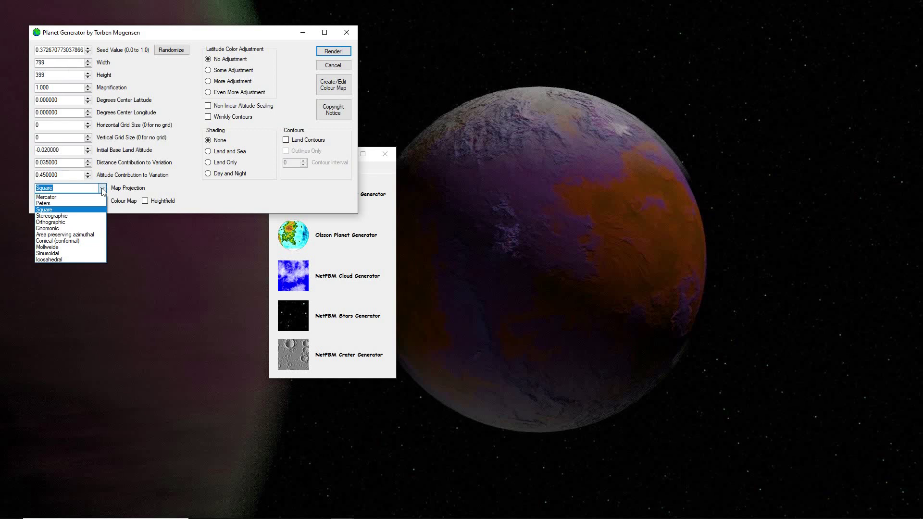
{"action": "left_click", "coordinate": [102, 189]}
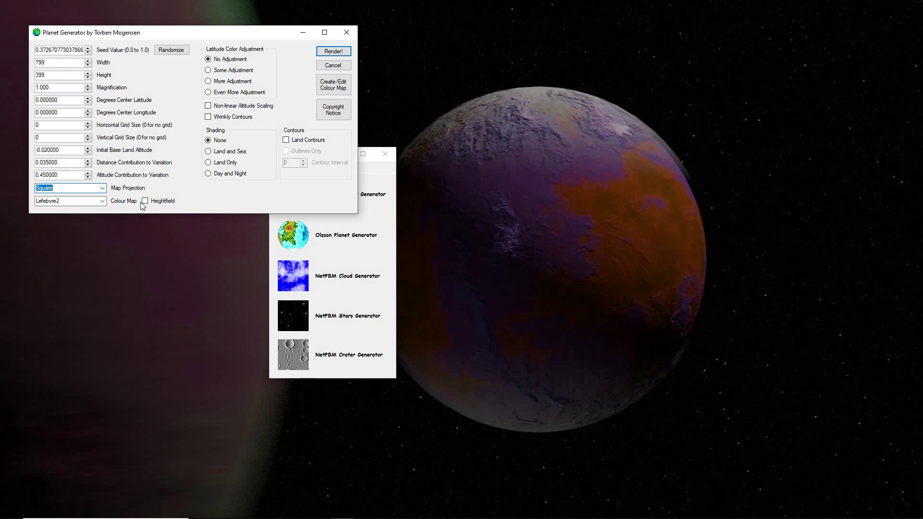
{"action": "left_click", "coordinate": [144, 202]}
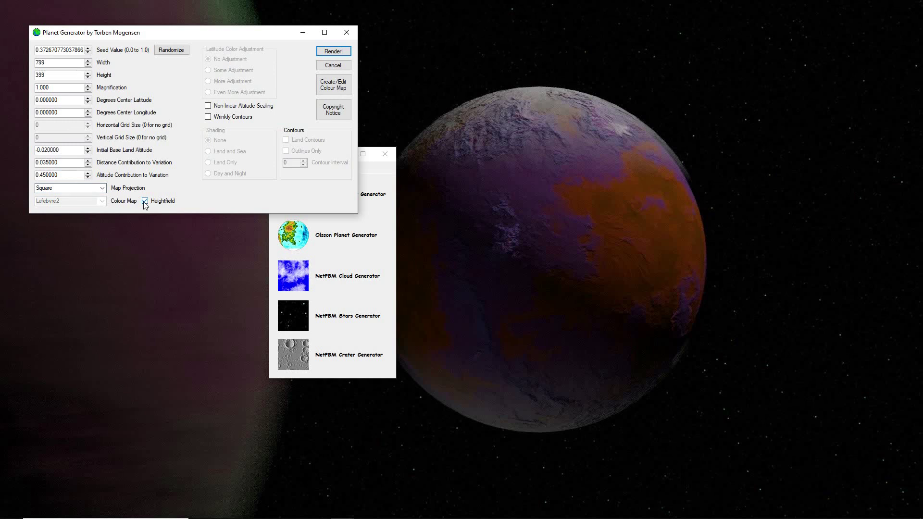
{"action": "left_click", "coordinate": [145, 201]}
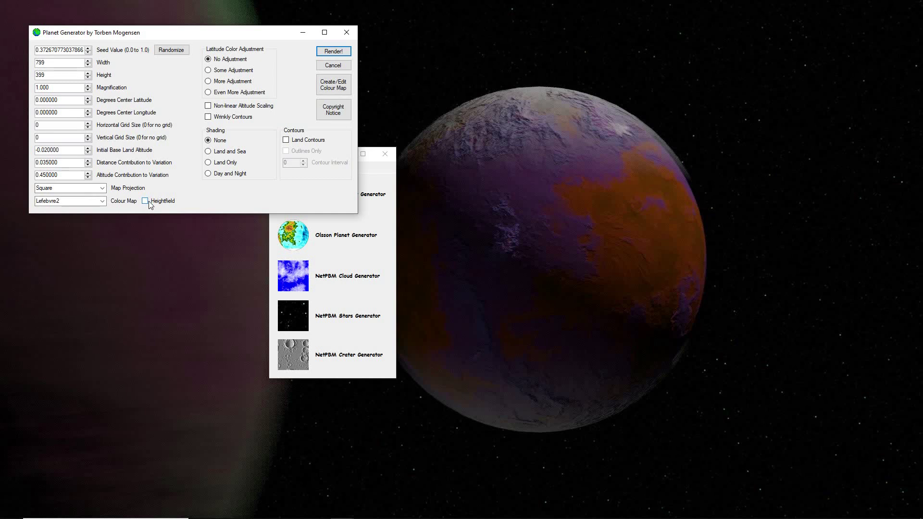
Render the planet with Latitude Color Adjustment set to Some Adjustment and move the map clear of the generator icons.
{"action": "left_click", "coordinate": [218, 70]}
{"action": "left_click", "coordinate": [335, 52]}
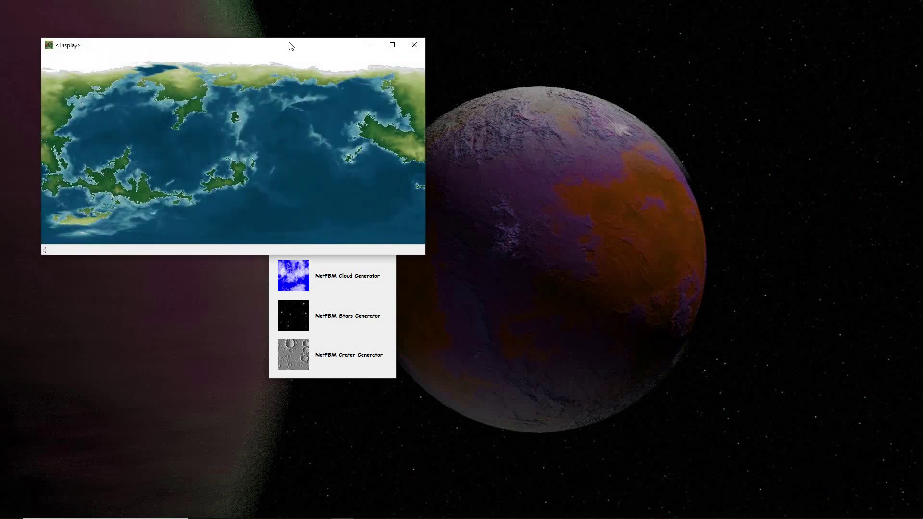
{"action": "left_click_drag", "start_coordinate": [290, 44], "coordinate": [657, 134]}
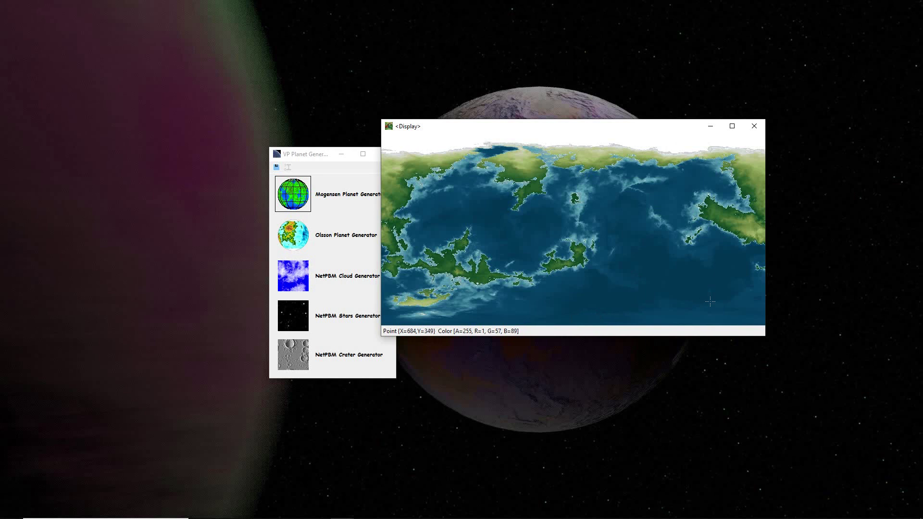
Render the planet with More Adjustment for latitude colour and place the map partly over the previous one.
{"action": "left_click", "coordinate": [291, 192]}
{"action": "left_click", "coordinate": [257, 110]}
{"action": "left_click", "coordinate": [365, 77]}
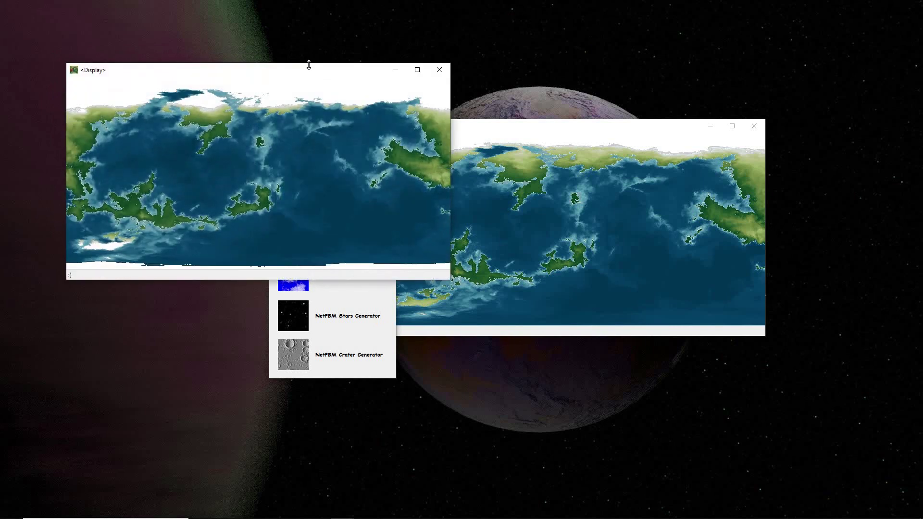
{"action": "left_click_drag", "start_coordinate": [309, 67], "coordinate": [655, 174]}
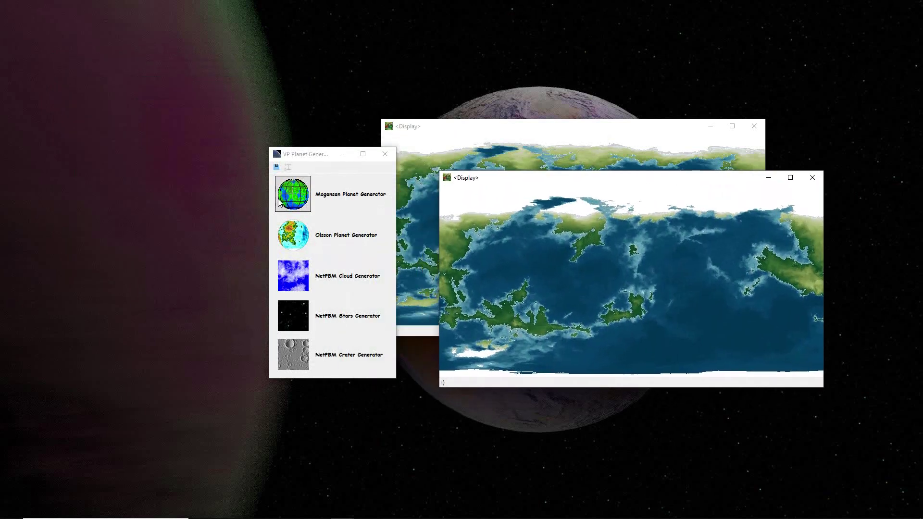
Render the planet with Even More Adjustment for latitude colour and place the map below the other two for comparison.
{"action": "left_click", "coordinate": [287, 194]}
{"action": "left_click", "coordinate": [258, 142]}
{"action": "left_click", "coordinate": [382, 103]}
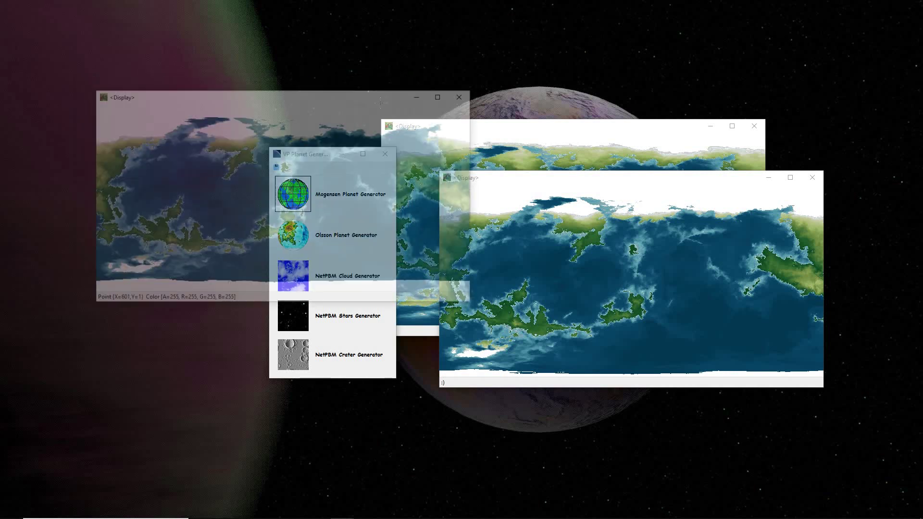
{"action": "left_click_drag", "start_coordinate": [289, 94], "coordinate": [619, 236]}
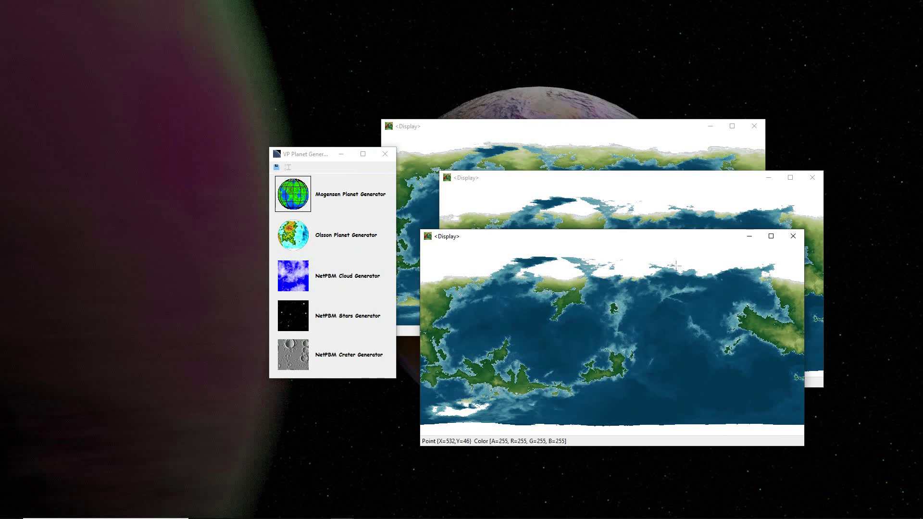
Render the planet with the mars colour map and move the result clear of the generator list.
{"action": "left_click", "coordinate": [288, 191]}
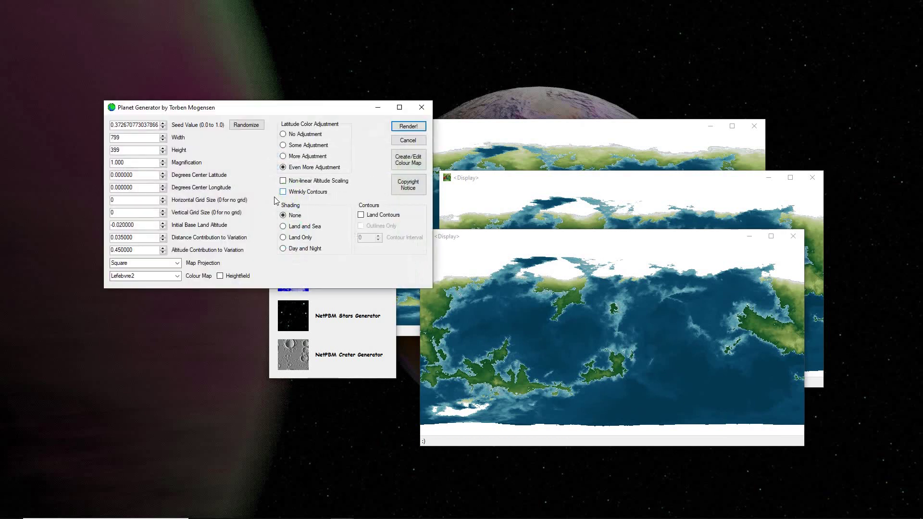
{"action": "left_click", "coordinate": [171, 276]}
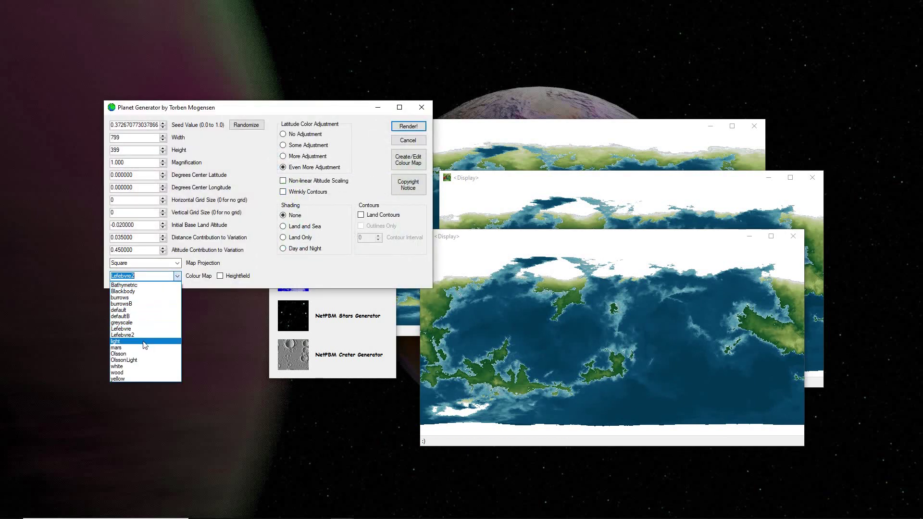
{"action": "left_click", "coordinate": [128, 348]}
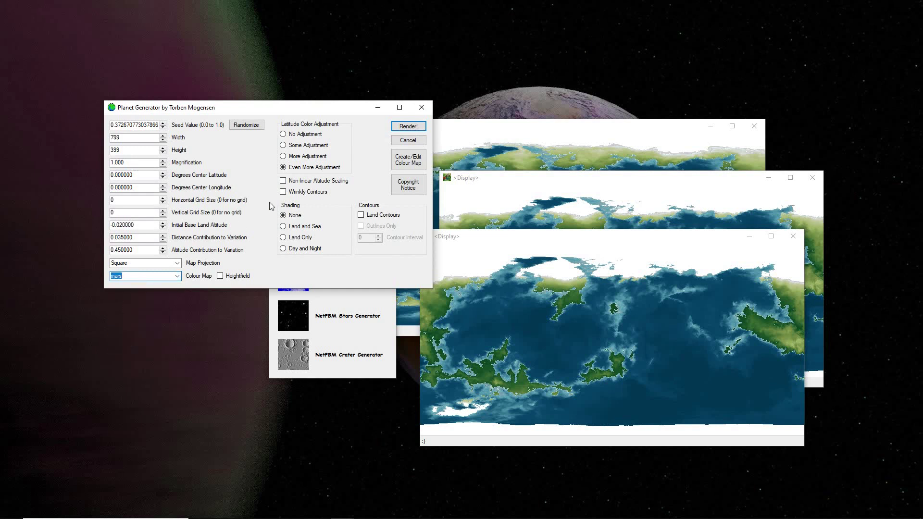
{"action": "left_click", "coordinate": [418, 127]}
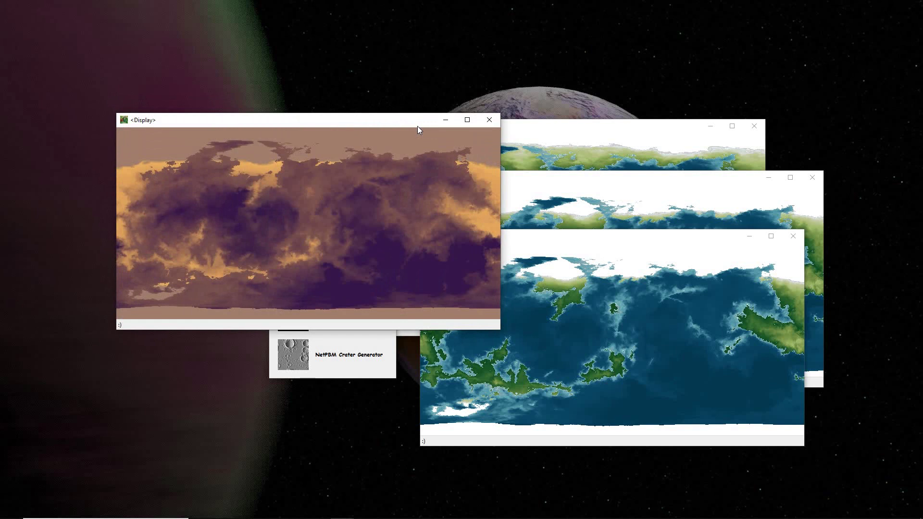
{"action": "left_click_drag", "start_coordinate": [368, 128], "coordinate": [743, 56]}
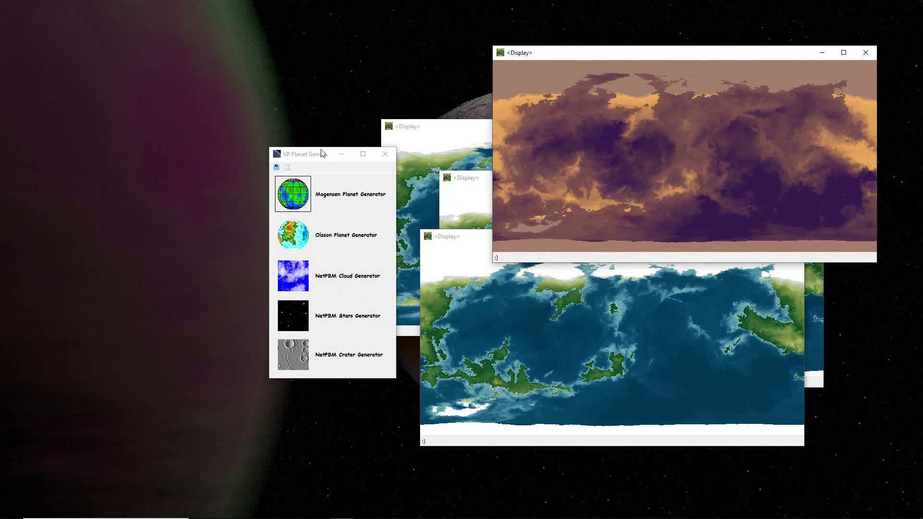
Move the generator list away from the maps, view the Olsson planet generator's copyright notice, and cancel that generator.
{"action": "left_click_drag", "start_coordinate": [321, 154], "coordinate": [207, 108]}
{"action": "left_click", "coordinate": [173, 187]}
{"action": "left_click", "coordinate": [264, 230]}
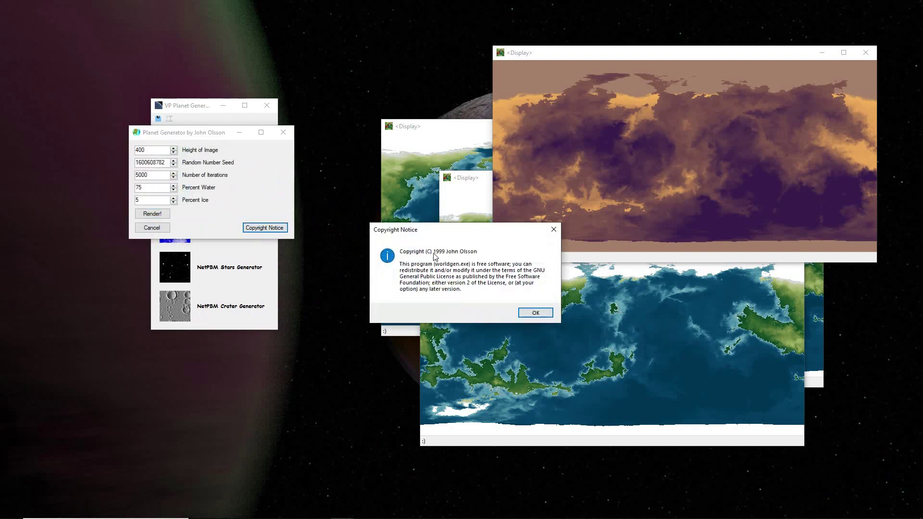
{"action": "left_click", "coordinate": [553, 229]}
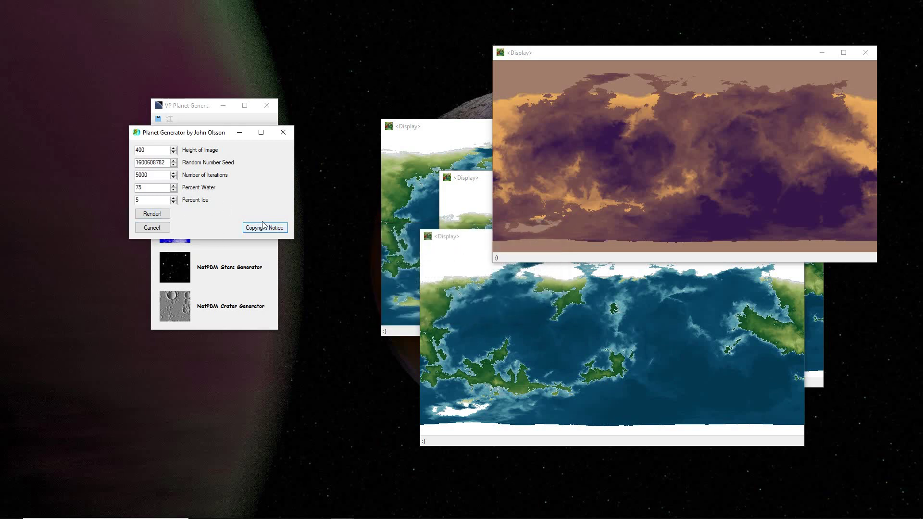
{"action": "left_click", "coordinate": [152, 227]}
Read the credits and references of the NetPBM Stars Generator and cancel that generator.
{"action": "left_click", "coordinate": [180, 267]}
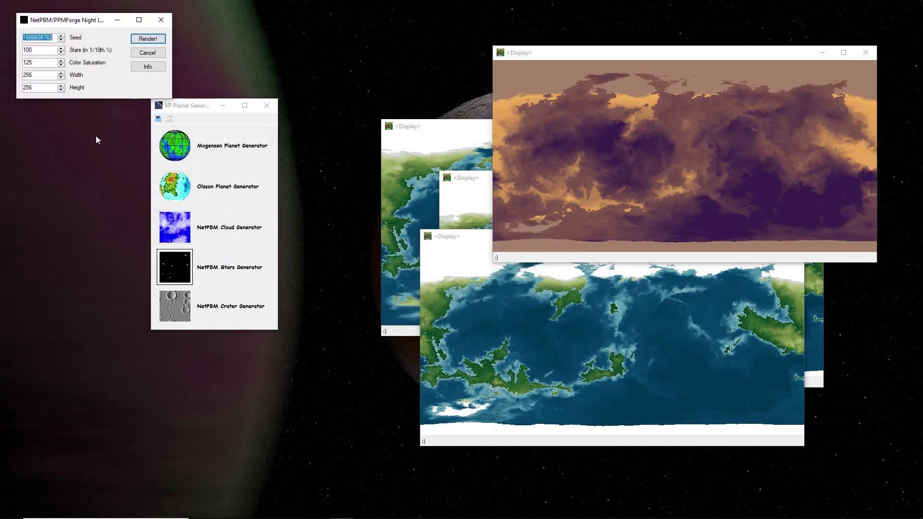
{"action": "left_click", "coordinate": [152, 66]}
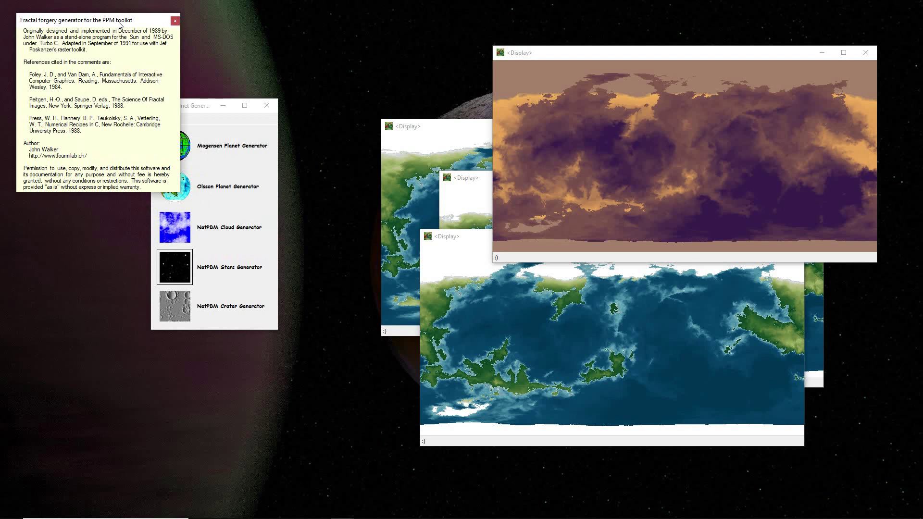
{"action": "left_click_drag", "start_coordinate": [117, 19], "coordinate": [397, 210]}
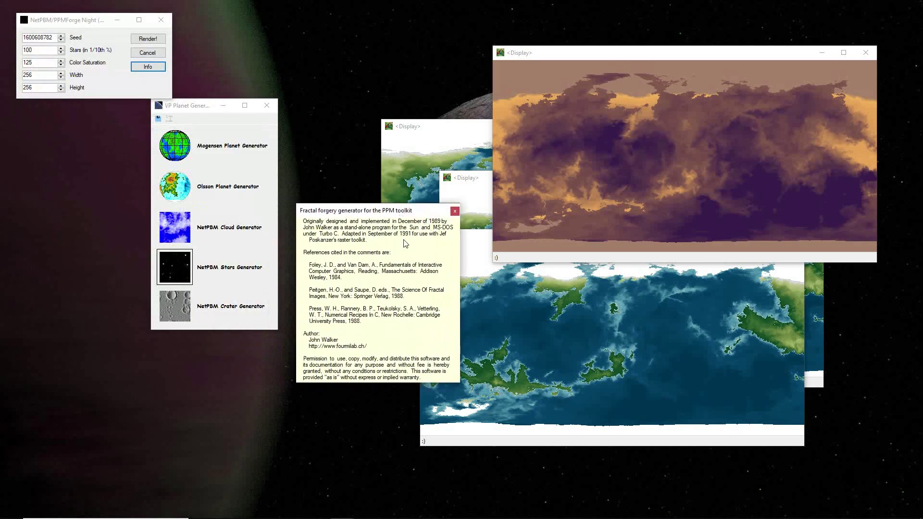
{"action": "left_click", "coordinate": [454, 211]}
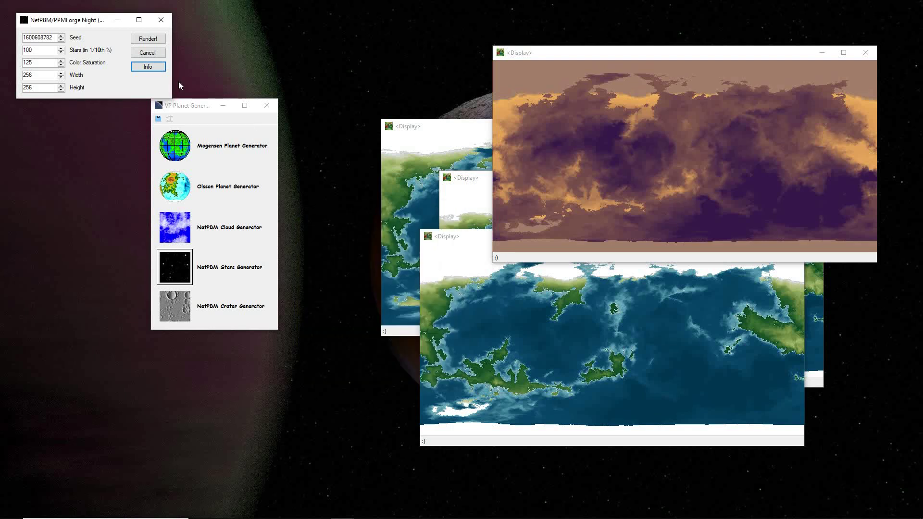
{"action": "left_click", "coordinate": [148, 53]}
Render the mars-coloured Mogensen planet with Latitude Color Adjustment set to No Adjustment.
{"action": "left_click", "coordinate": [173, 145]}
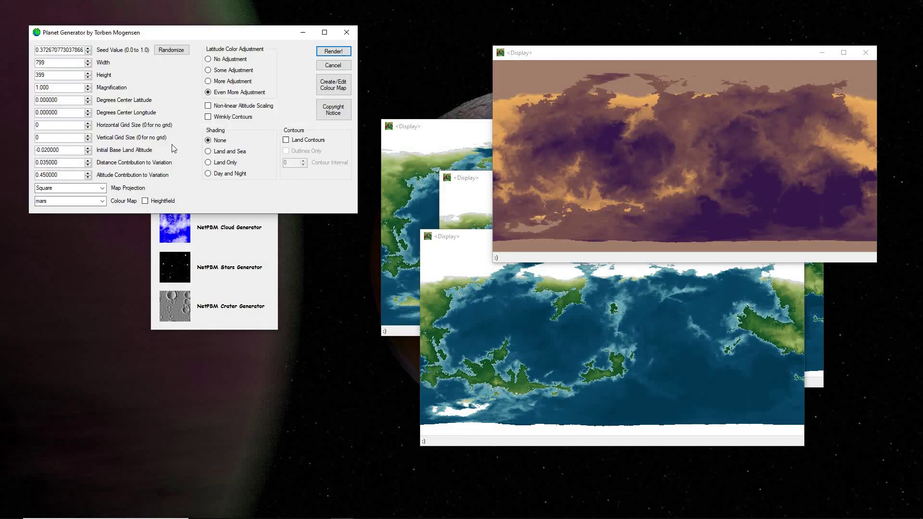
{"action": "left_click", "coordinate": [207, 59]}
{"action": "left_click", "coordinate": [339, 54]}
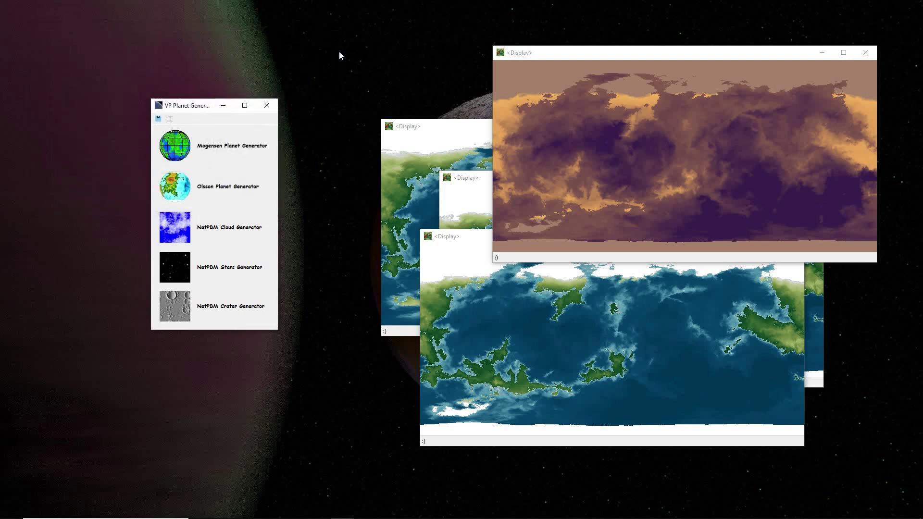
Move the unadjusted mars map beside the earlier adjusted mars map and bring the adjusted one to the front for comparison.
{"action": "left_click_drag", "start_coordinate": [307, 45], "coordinate": [604, 111]}
{"action": "left_click", "coordinate": [165, 149]}
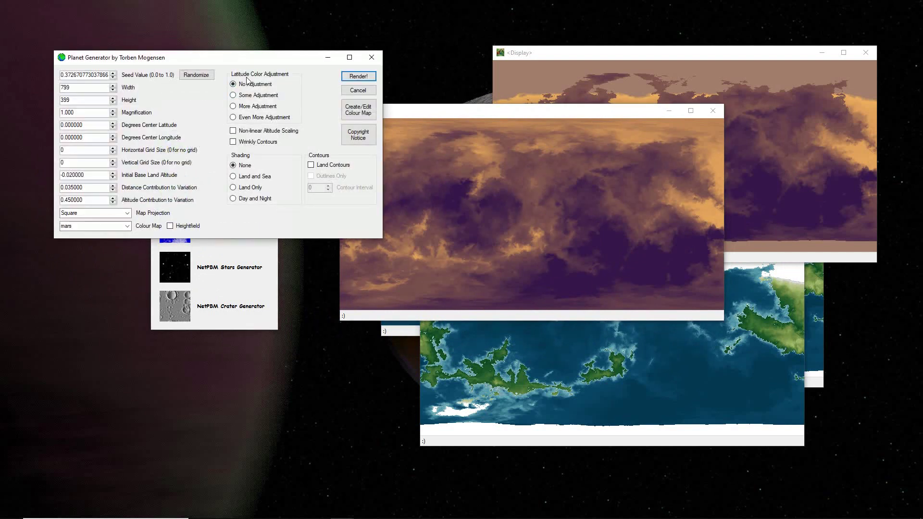
{"action": "left_click", "coordinate": [365, 90]}
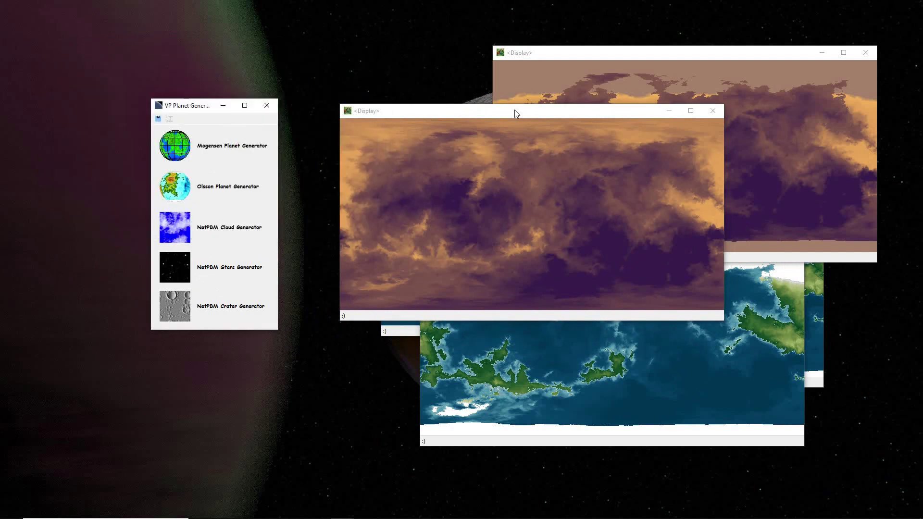
{"action": "left_click_drag", "start_coordinate": [515, 113], "coordinate": [425, 62]}
{"action": "left_click", "coordinate": [722, 51]}
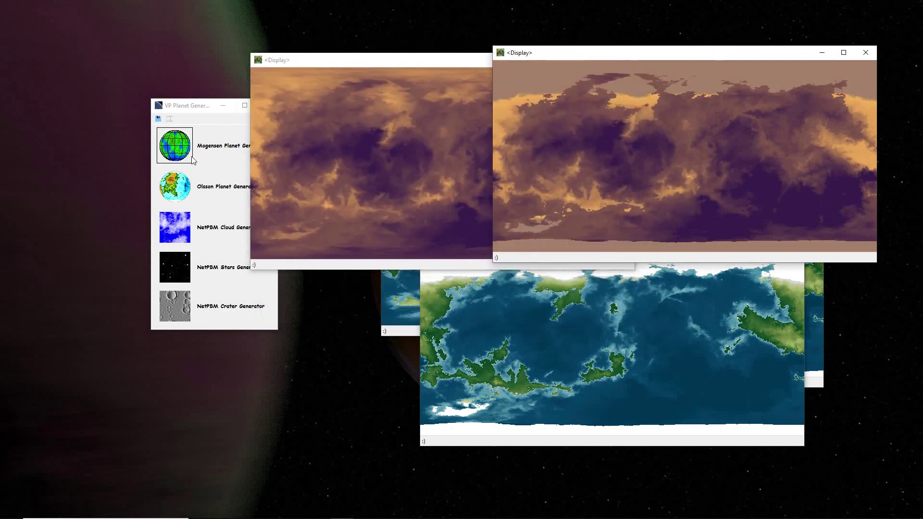
Render the Mogensen planet with the greyscale colour map and move the result clear of the upper maps.
{"action": "left_click", "coordinate": [174, 145]}
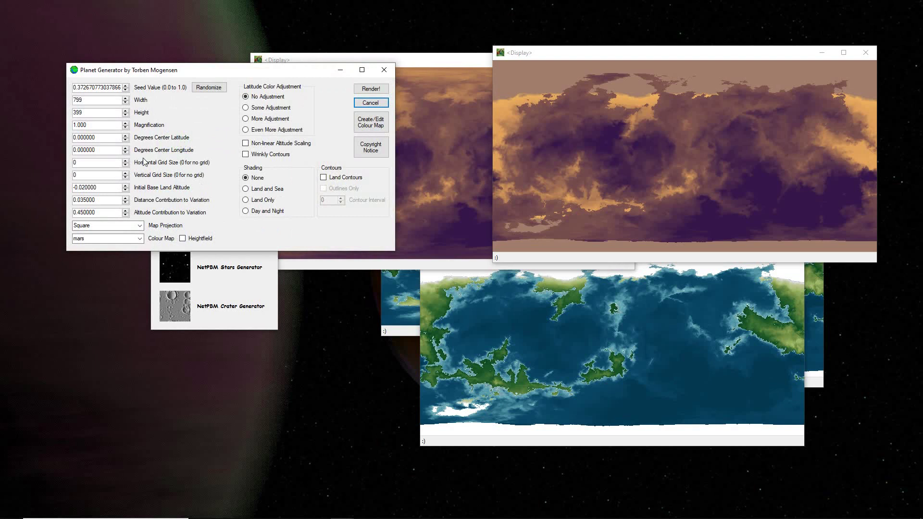
{"action": "left_click", "coordinate": [139, 238]}
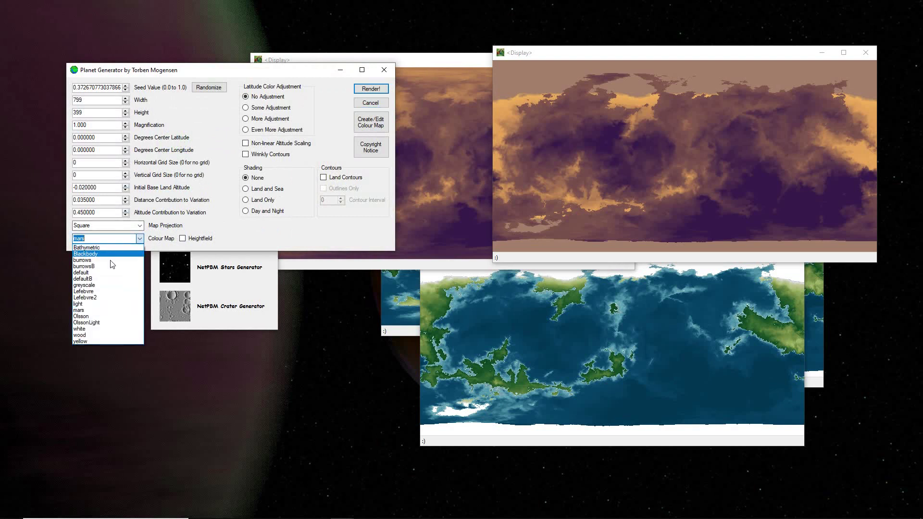
{"action": "left_click", "coordinate": [93, 286]}
{"action": "left_click", "coordinate": [373, 89]}
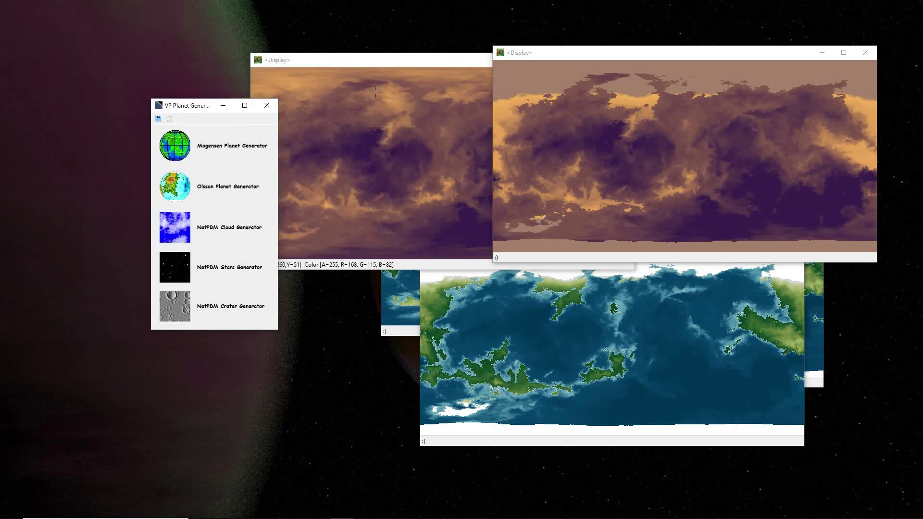
{"action": "left_click_drag", "start_coordinate": [359, 85], "coordinate": [412, 139]}
Randomize the seed, render a second greyscale planet, and place the two greyscale maps one above the other beside the generator list.
{"action": "left_click", "coordinate": [202, 105]}
{"action": "left_click", "coordinate": [182, 144]}
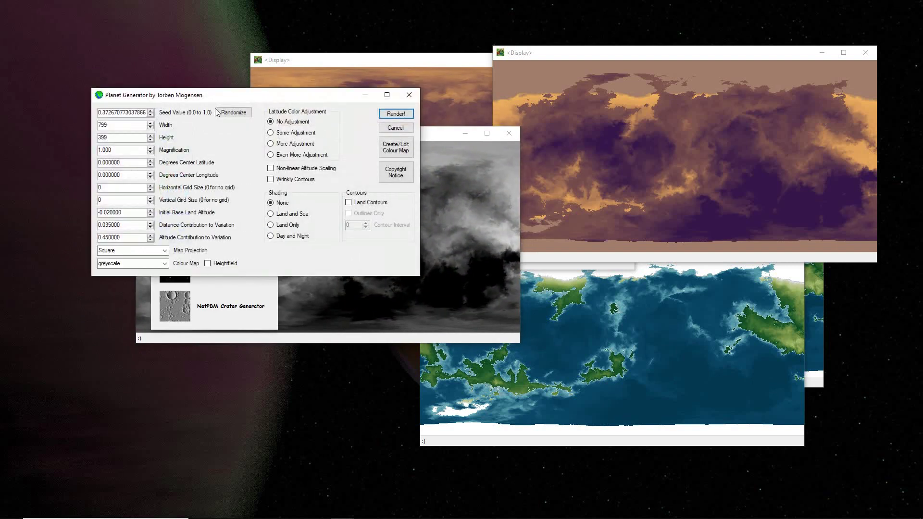
{"action": "left_click", "coordinate": [219, 113]}
{"action": "left_click", "coordinate": [387, 114]}
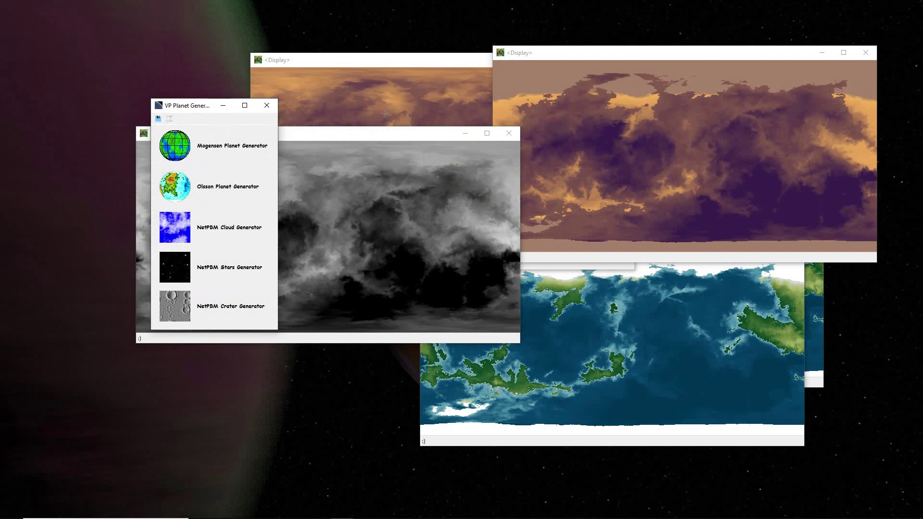
{"action": "left_click_drag", "start_coordinate": [385, 108], "coordinate": [590, 231]}
{"action": "left_click", "coordinate": [413, 136]}
{"action": "left_click_drag", "start_coordinate": [363, 127], "coordinate": [537, 34]}
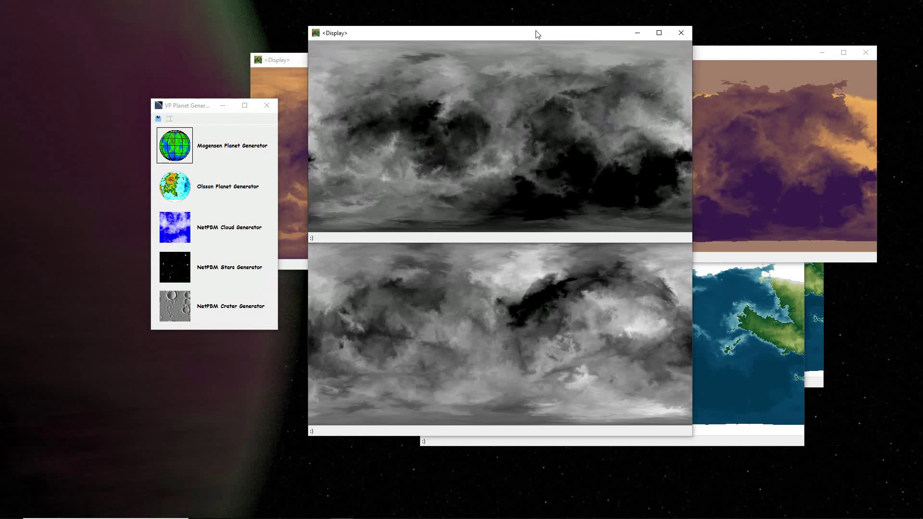
{"action": "left_click", "coordinate": [175, 145]}
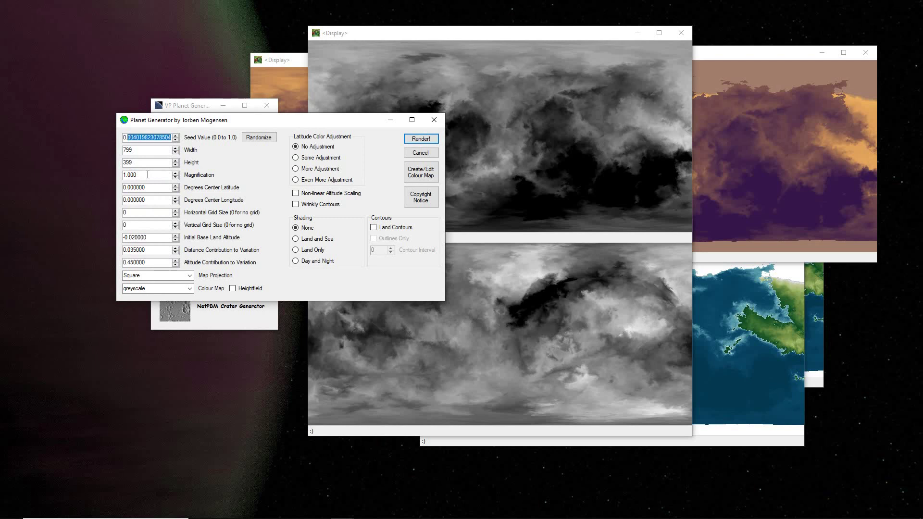
{"action": "key", "text": "super"}
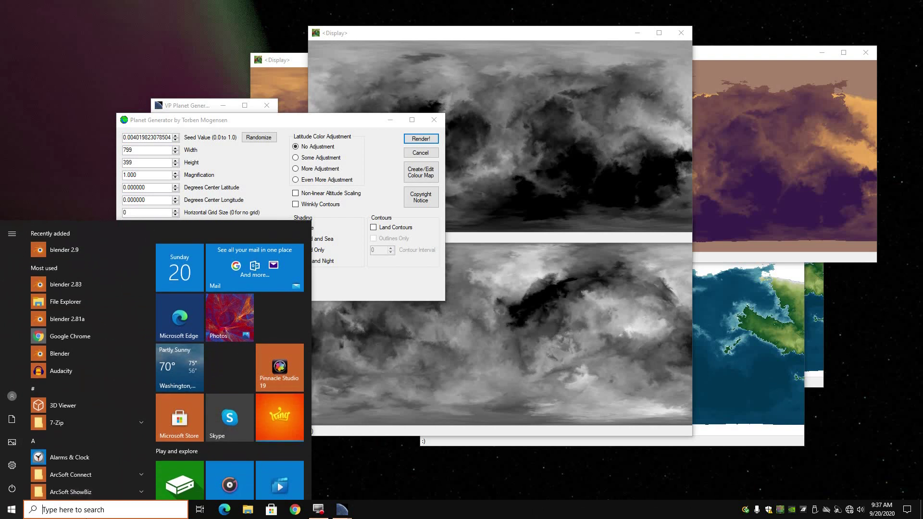
{"action": "type", "text": "notepad"}
{"action": "key", "text": "Return"}
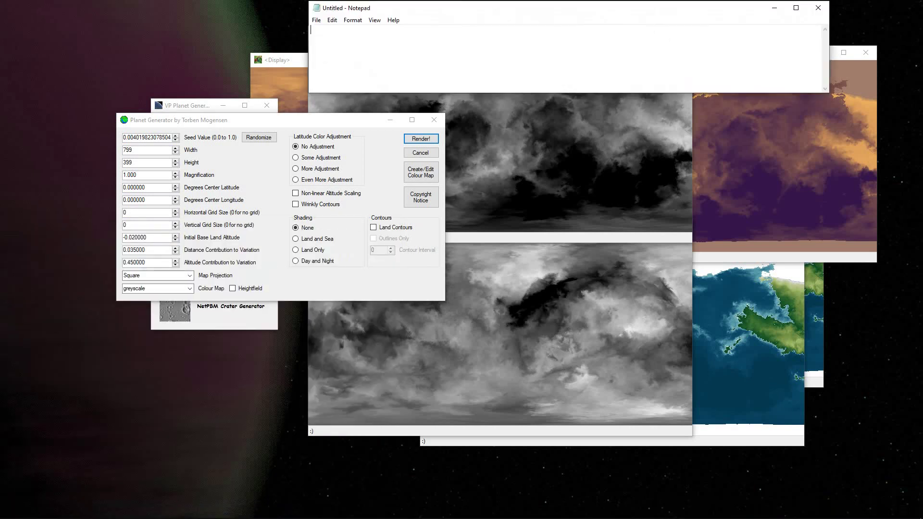
{"action": "key", "text": "ctrl+v"}
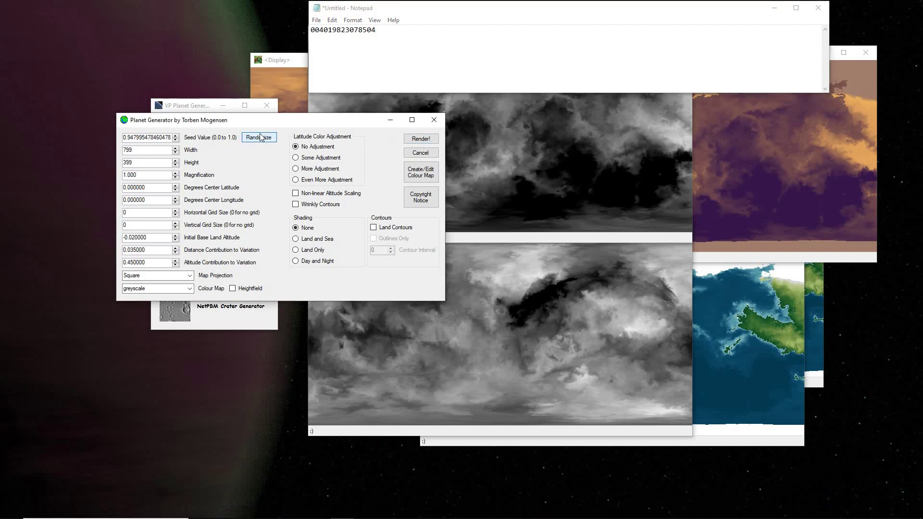
{"action": "left_click", "coordinate": [421, 138]}
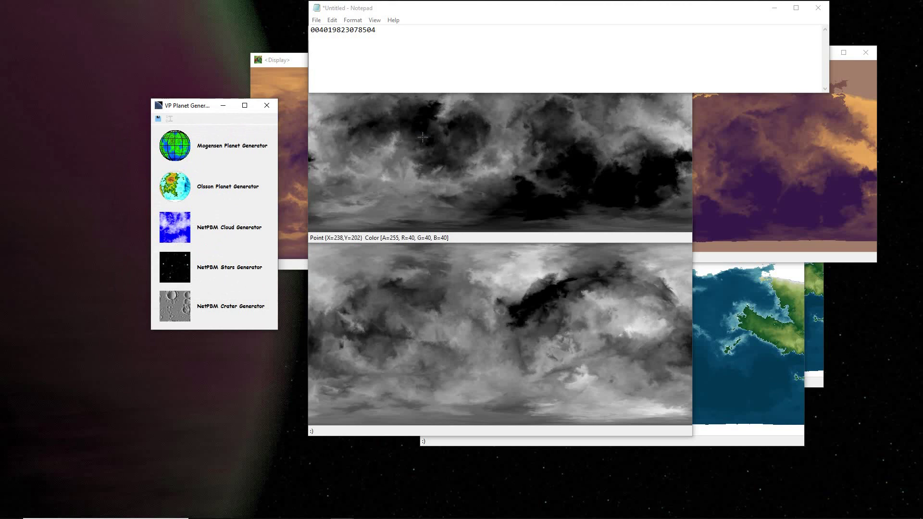
{"action": "left_click_drag", "start_coordinate": [423, 138], "coordinate": [399, 230]}
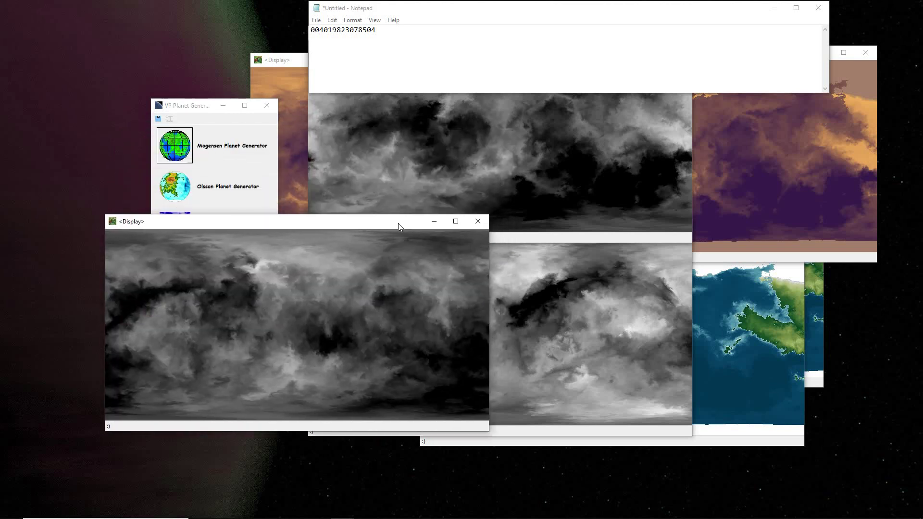
{"action": "left_click", "coordinate": [178, 142]}
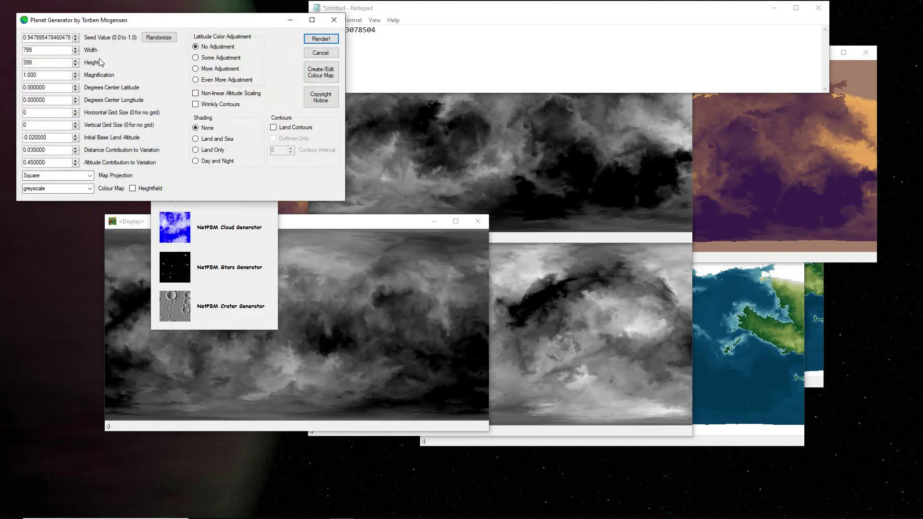
{"action": "left_click_drag", "start_coordinate": [70, 36], "coordinate": [2, 45]}
{"action": "key", "text": "ctrl+c"}
{"action": "left_click", "coordinate": [317, 53]}
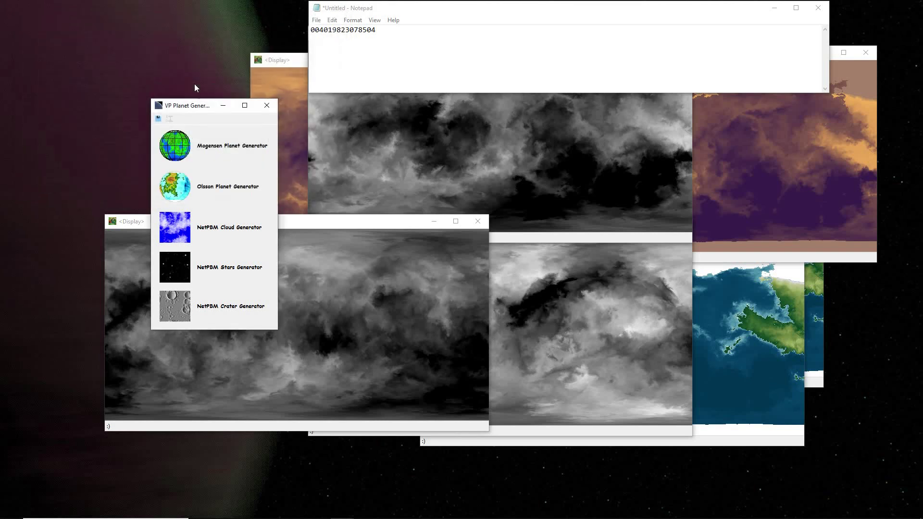
{"action": "left_click", "coordinate": [157, 121]}
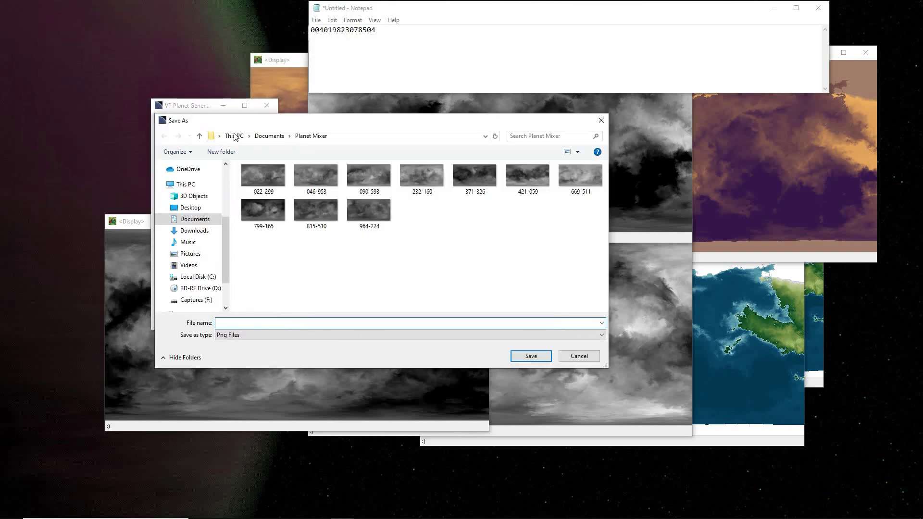
{"action": "key", "text": "ctrl+v"}
{"action": "left_click", "coordinate": [525, 360]}
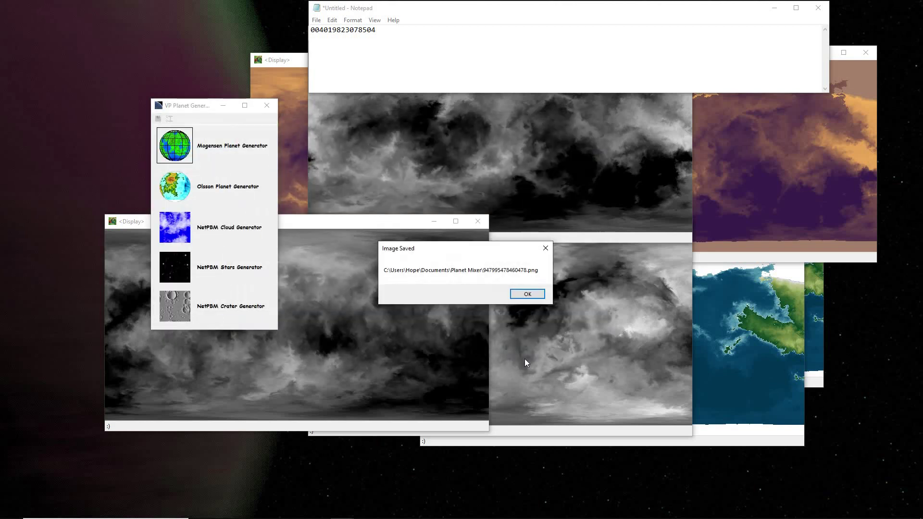
{"action": "left_click", "coordinate": [527, 291]}
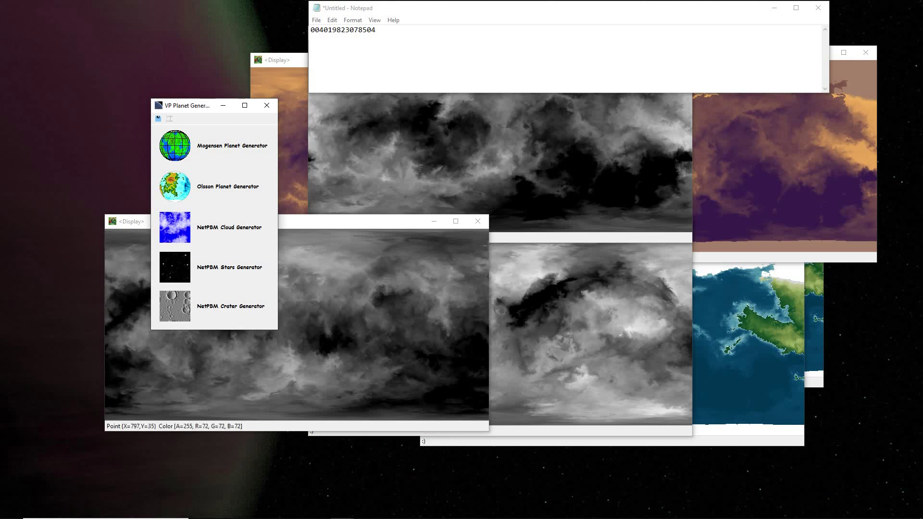
Render the same greyscale planet with Wrinkly Contours enabled and move the result beside the plain version.
{"action": "left_click", "coordinate": [168, 151]}
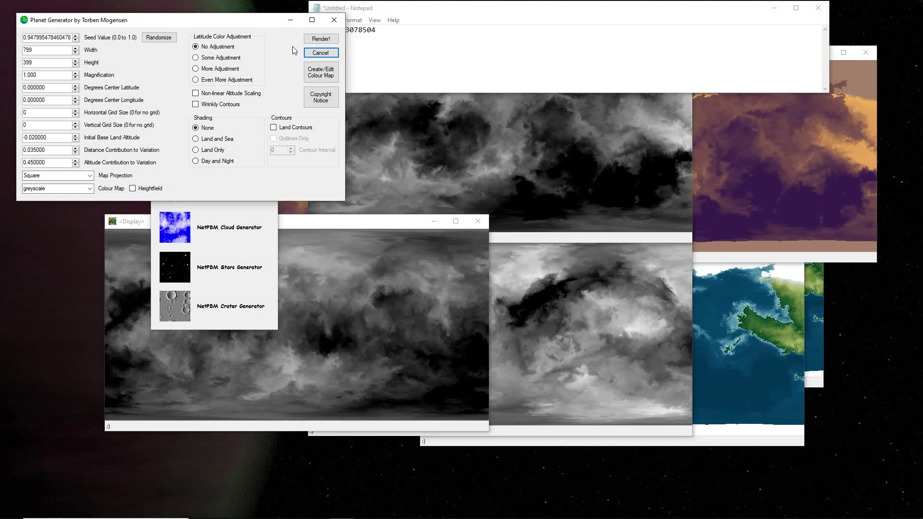
{"action": "left_click", "coordinate": [204, 105]}
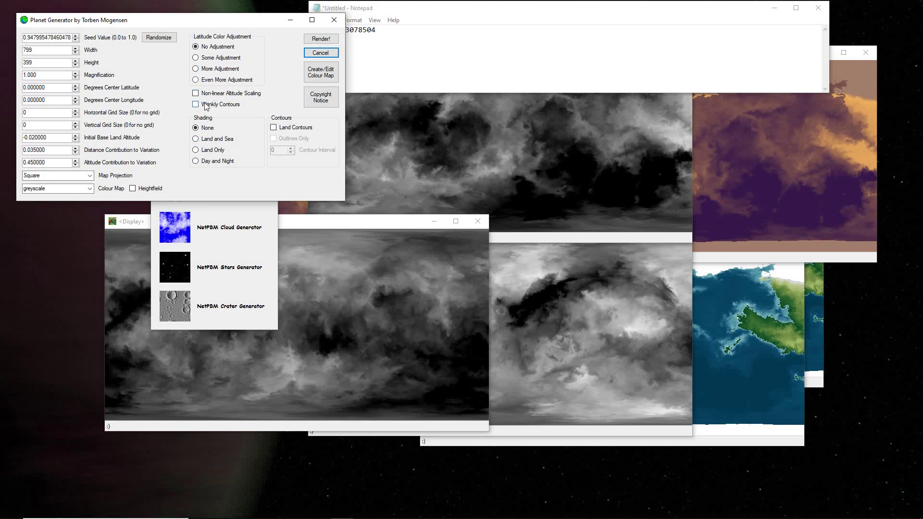
{"action": "left_click", "coordinate": [321, 39]}
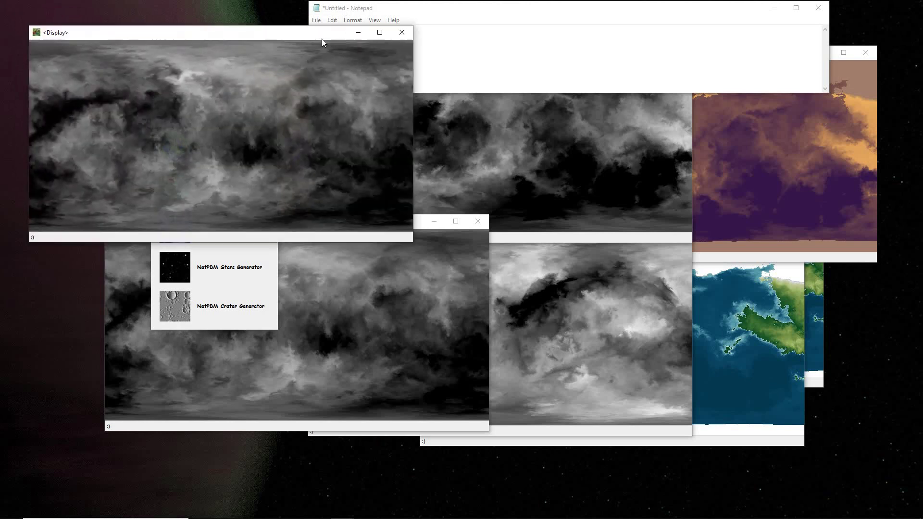
{"action": "left_click_drag", "start_coordinate": [279, 32], "coordinate": [584, 226]}
Minimize Notepad and close the older mars, blue-green and first greyscale maps.
{"action": "left_click", "coordinate": [865, 52]}
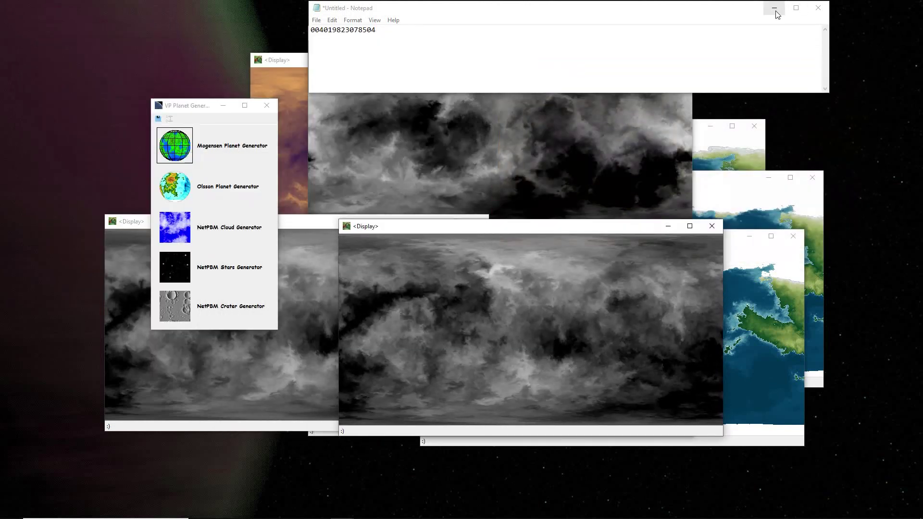
{"action": "left_click", "coordinate": [774, 7]}
{"action": "left_click", "coordinate": [681, 33]}
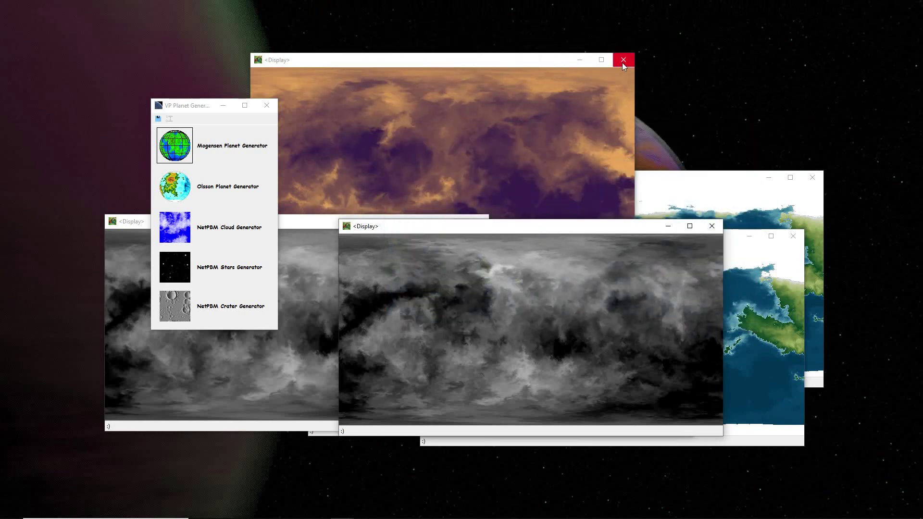
{"action": "left_click", "coordinate": [622, 60]}
{"action": "left_click", "coordinate": [814, 178]}
{"action": "left_click", "coordinate": [815, 178]}
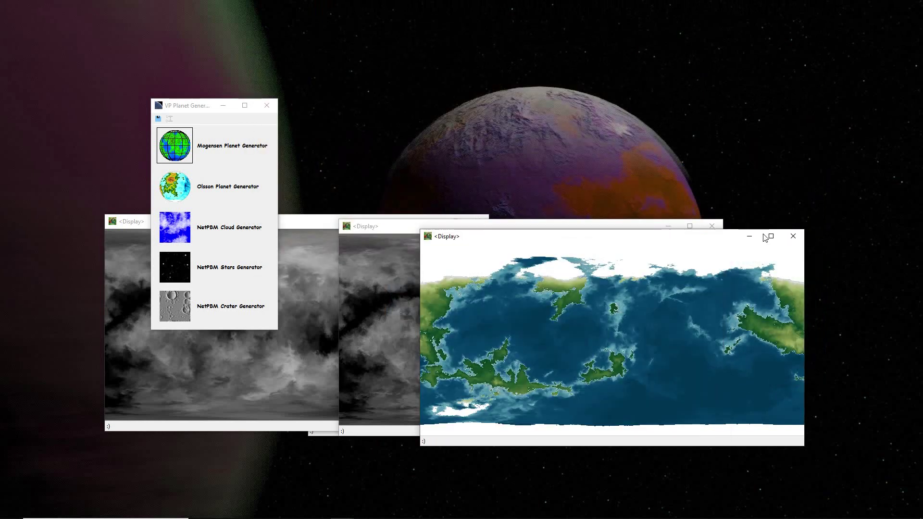
{"action": "left_click", "coordinate": [793, 235]}
Place the wrinkly and plain greyscale maps side by side and close the leftover greyscale map from the earlier seed.
{"action": "left_click_drag", "start_coordinate": [630, 227], "coordinate": [812, 69]}
{"action": "left_click", "coordinate": [685, 229]}
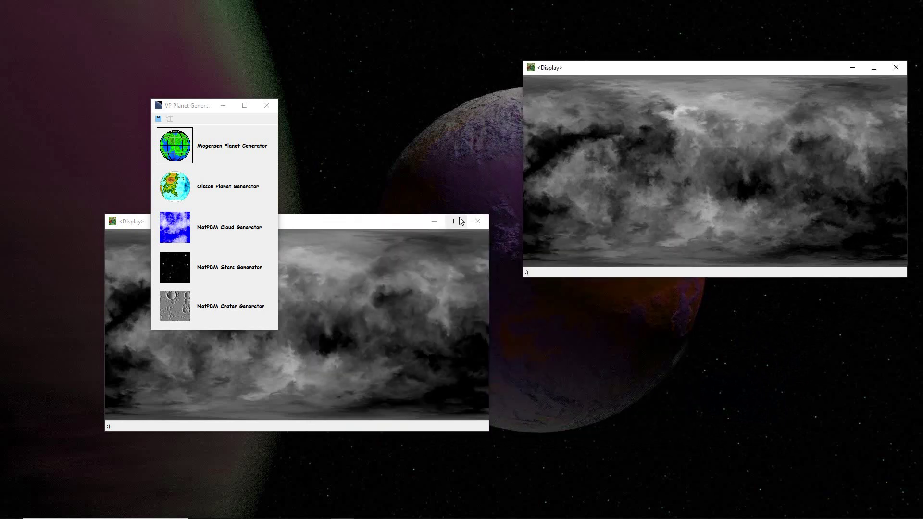
{"action": "left_click_drag", "start_coordinate": [358, 226], "coordinate": [386, 75]}
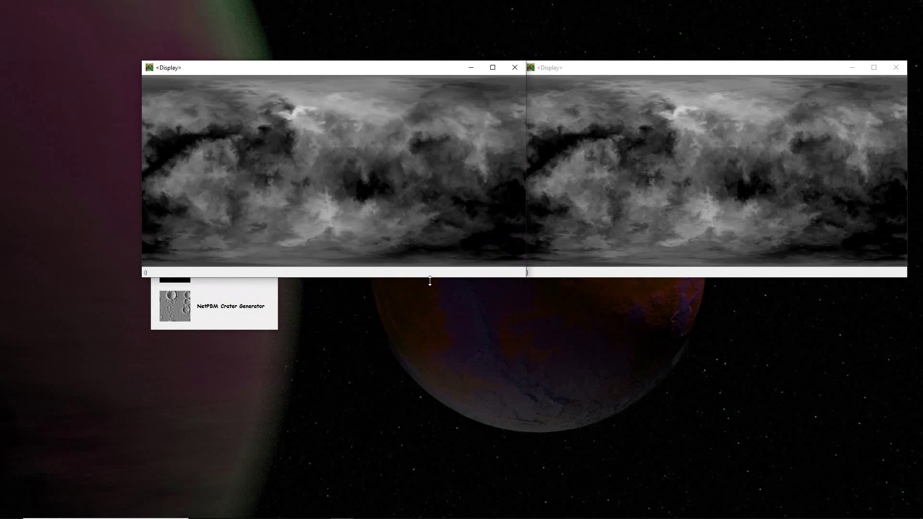
Render the greyscale planet with wrinkly contours at a width of 7999 and a height of 3999.
{"action": "left_click", "coordinate": [151, 328]}
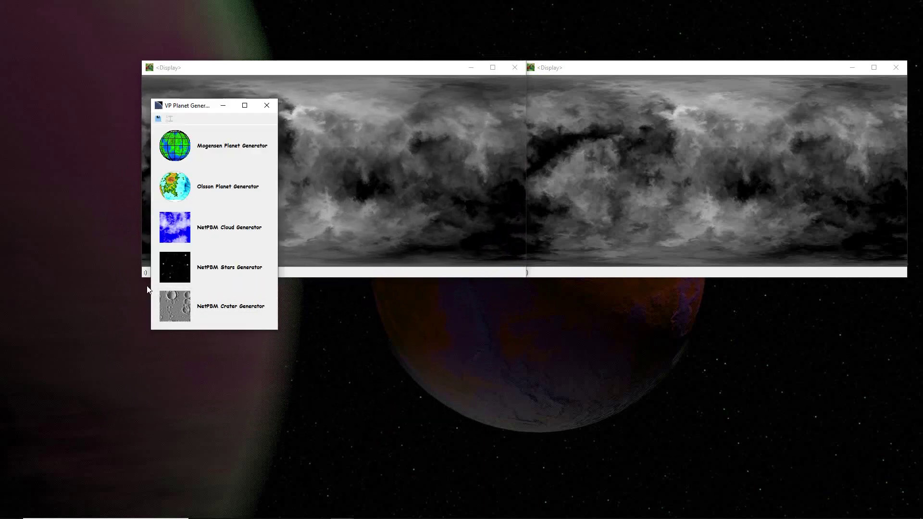
{"action": "left_click", "coordinate": [175, 147]}
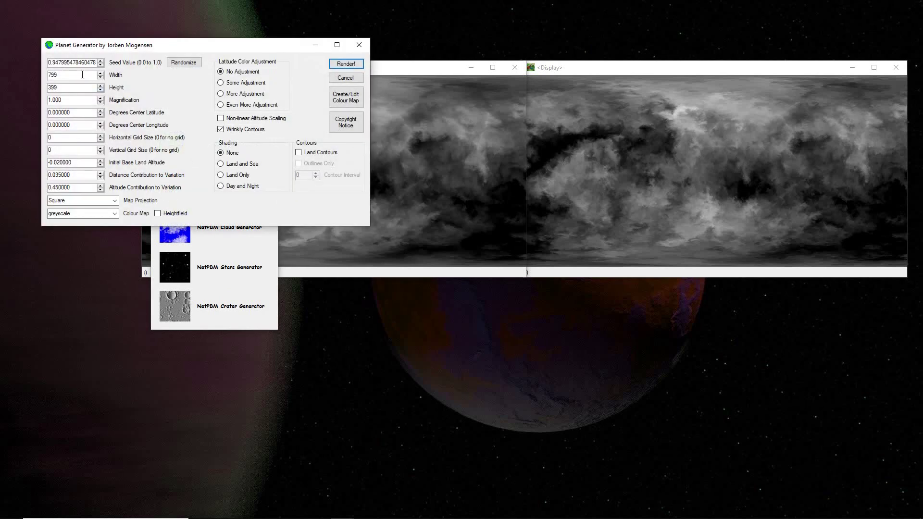
{"action": "type", "text": "9"}
{"action": "left_click", "coordinate": [79, 89]}
{"action": "type", "text": "9"}
{"action": "left_click", "coordinate": [340, 64]}
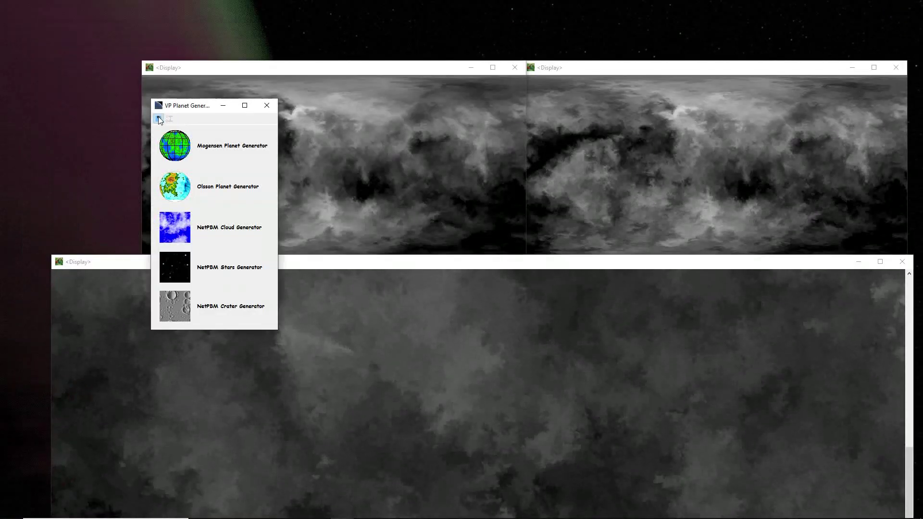
Save the large map as 947995478460478.png, replacing the existing file, and bring the generator list back to the front.
{"action": "left_click", "coordinate": [158, 116]}
{"action": "key", "text": "ctrl+v"}
{"action": "left_click", "coordinate": [527, 357]}
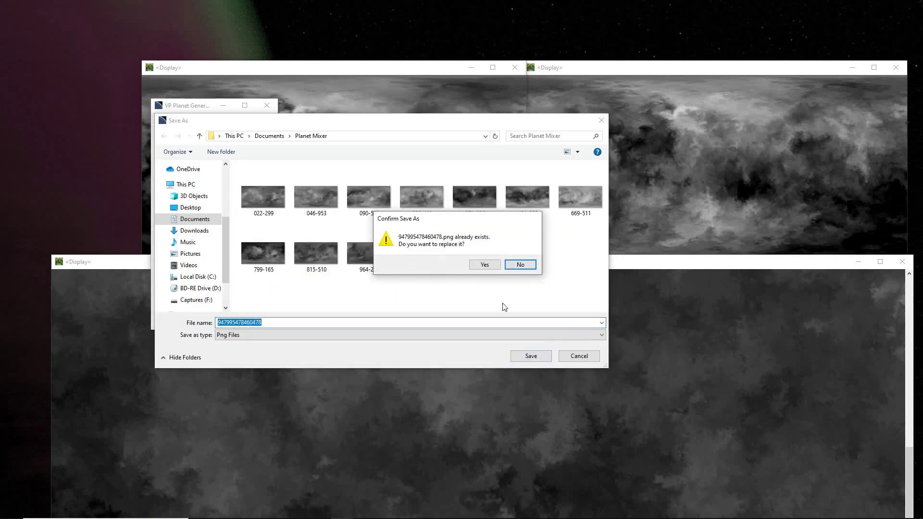
{"action": "left_click", "coordinate": [484, 264]}
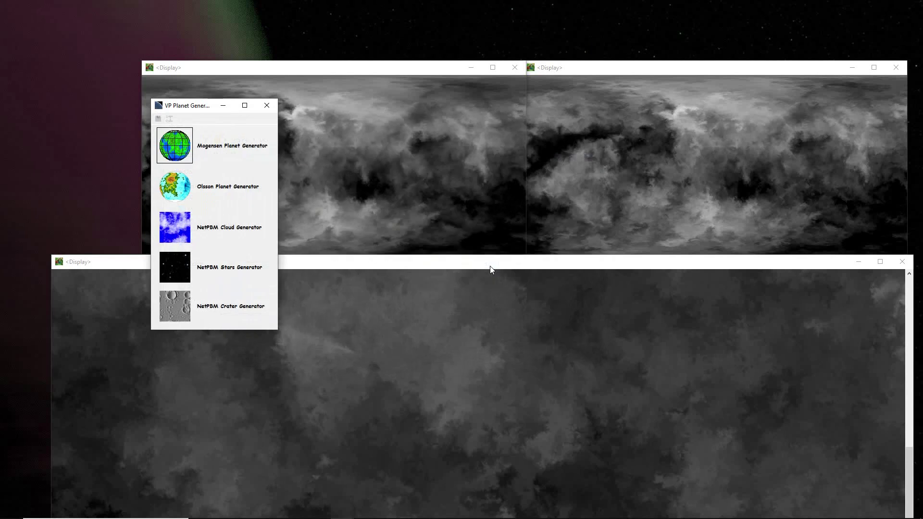
{"action": "left_click", "coordinate": [526, 294]}
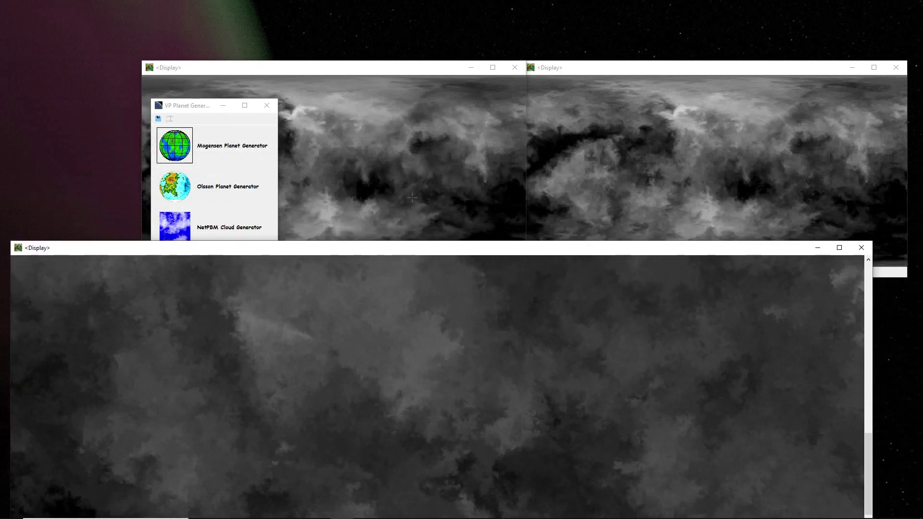
{"action": "left_click", "coordinate": [191, 111]}
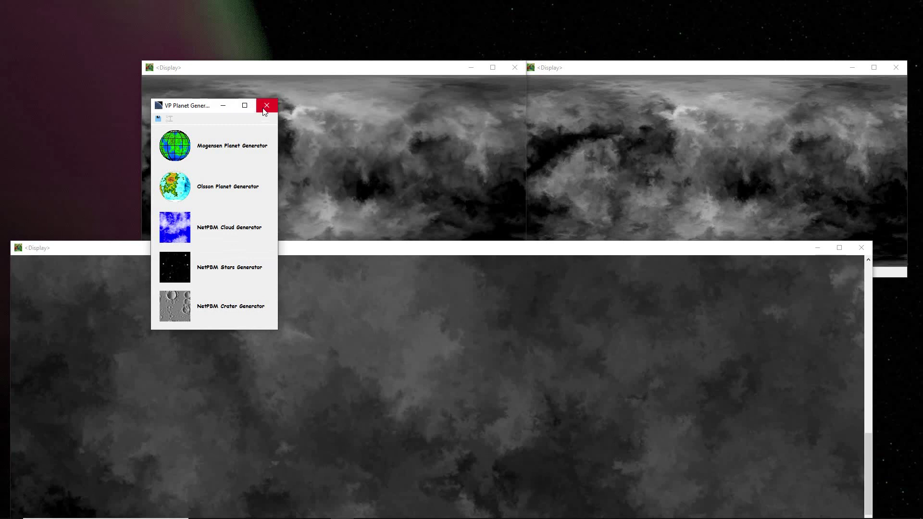